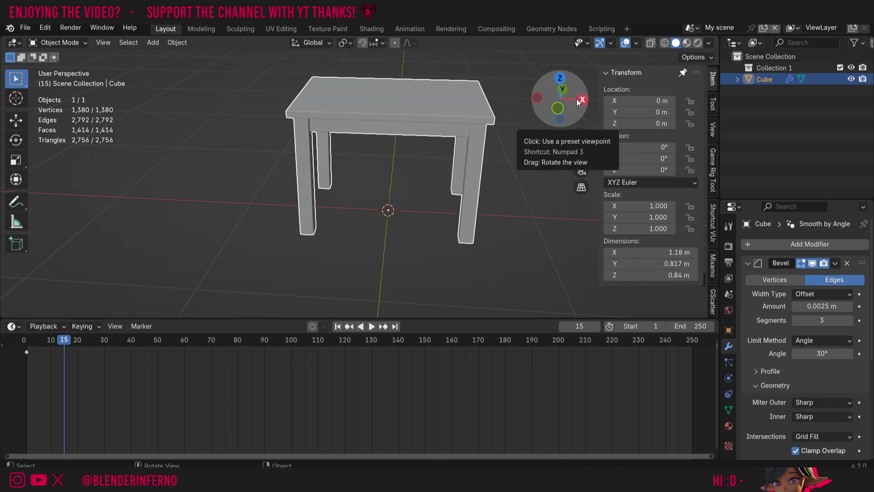
Move the finished table about 1.71 m along the negative X axis, clearing the world origin.
mouse_move(577, 102)
left_mouse_down()
mouse_move(549, 103)
mouse_move(539, 119)
mouse_move(587, 114)
left_mouse_up()
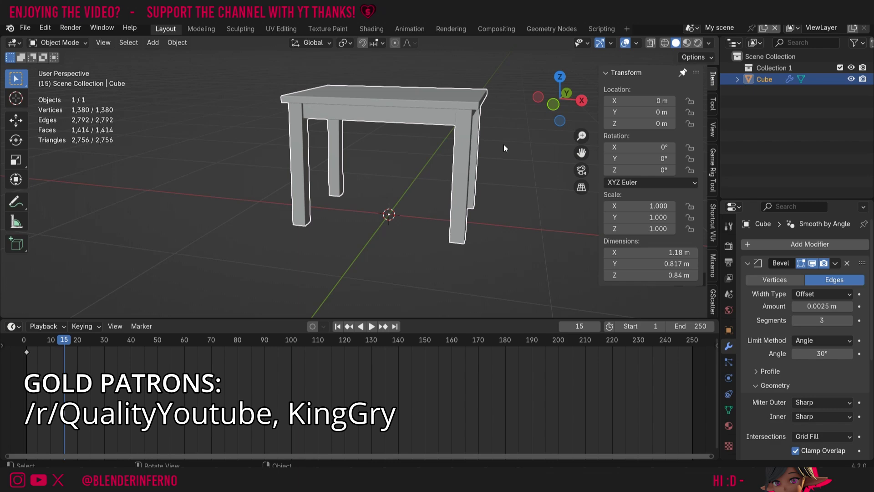
key("g")
key("x")
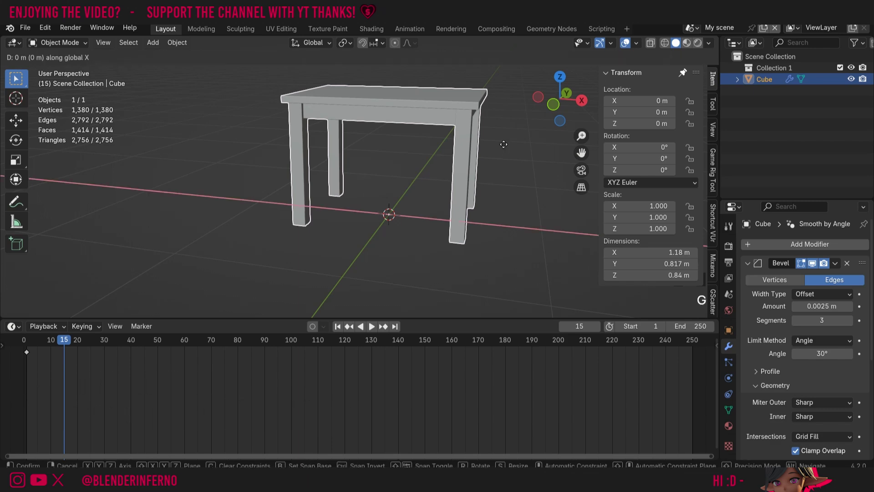
left_click(300, 135)
Add a mesh cube at the world origin and scale it uniformly by about 0.69.
left_click_drag(560, 98, 580, 101)
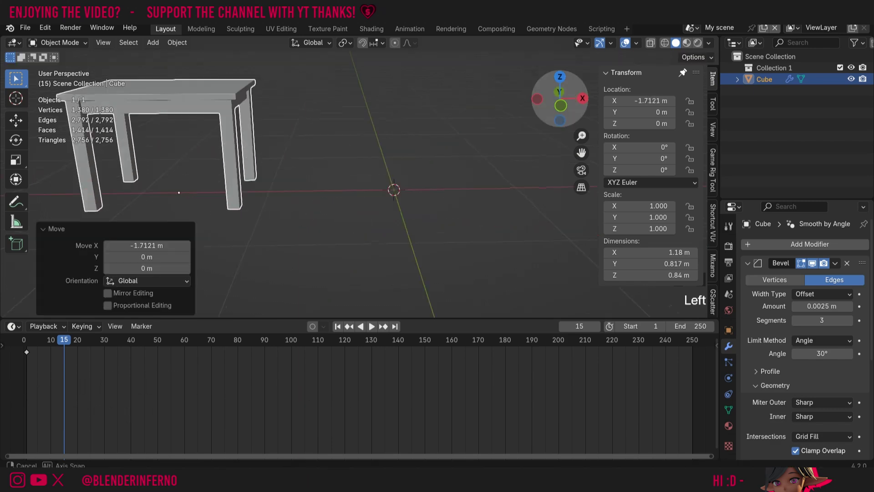
key("shift+a")
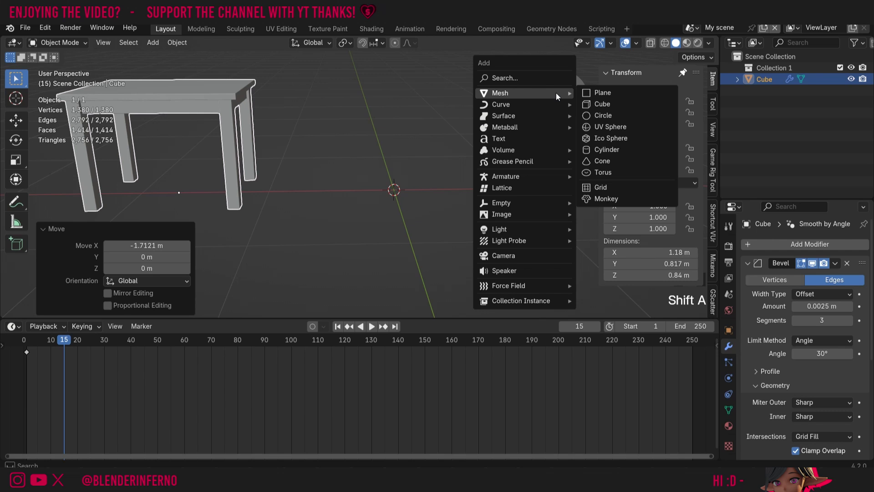
left_click(607, 106)
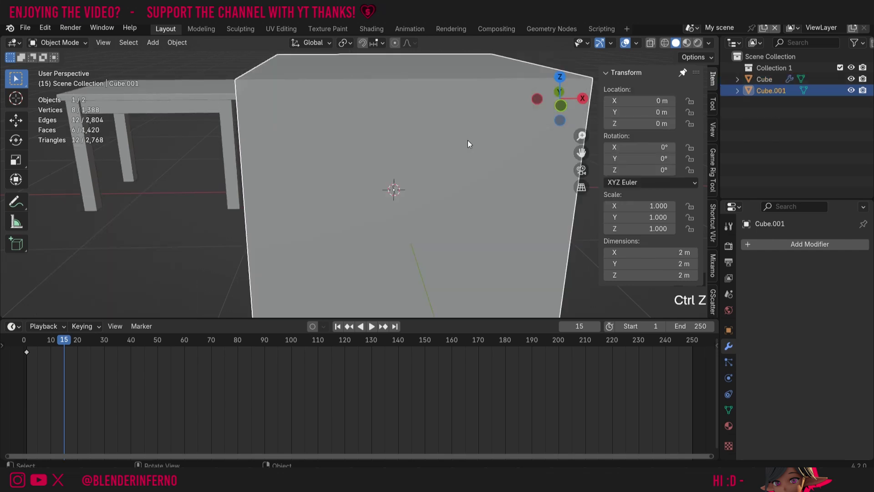
key("s")
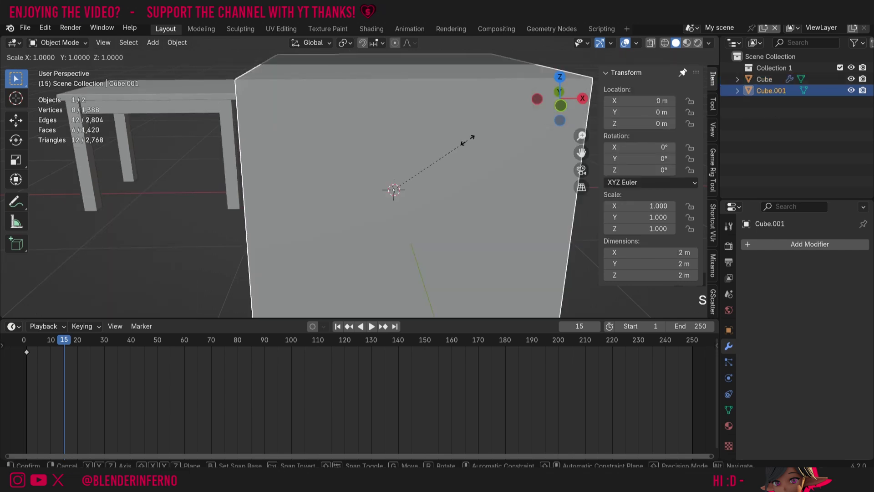
left_click(444, 154)
left_click_drag(555, 94, 547, 84)
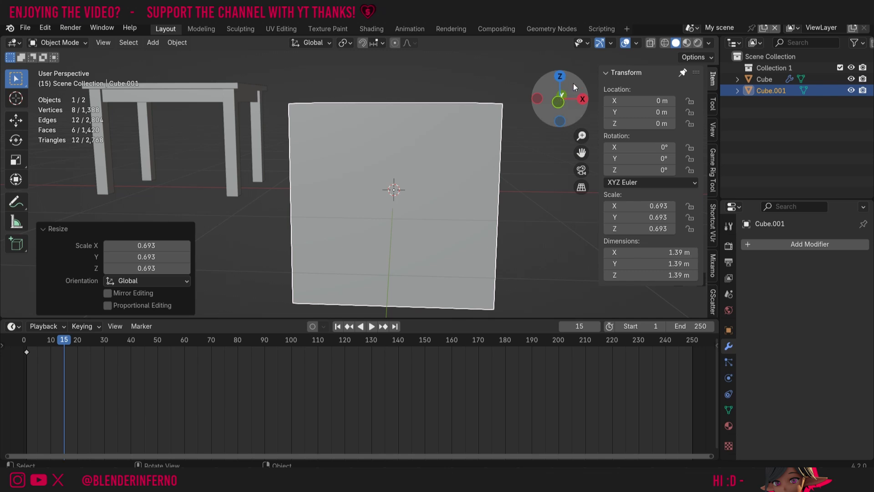
Flatten the new cube into a thin tabletop slab by scaling it along Z by about -0.032.
key("n")
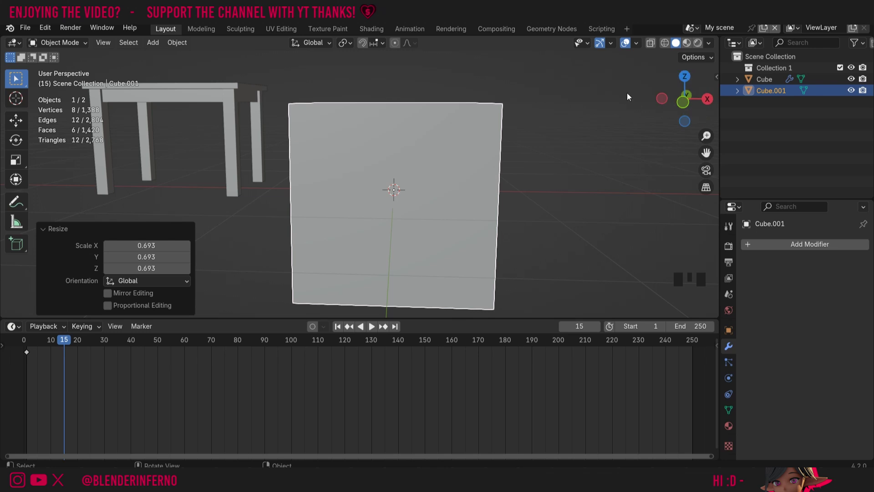
key("s")
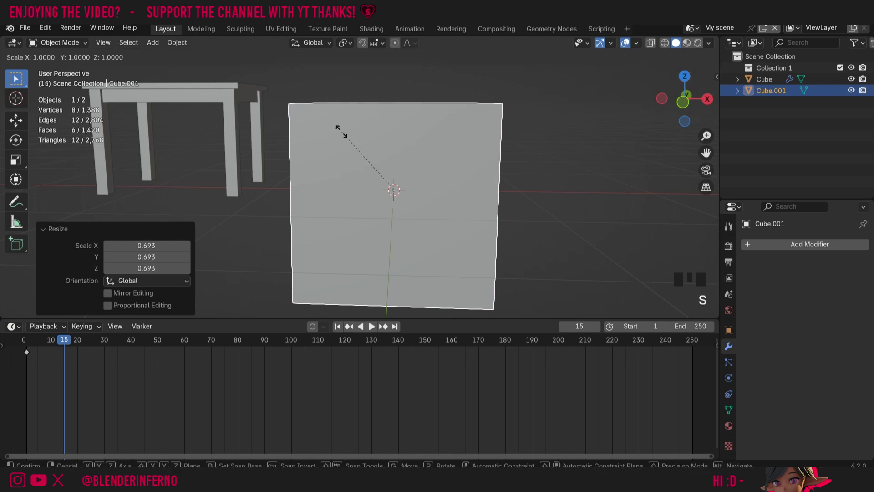
key("z")
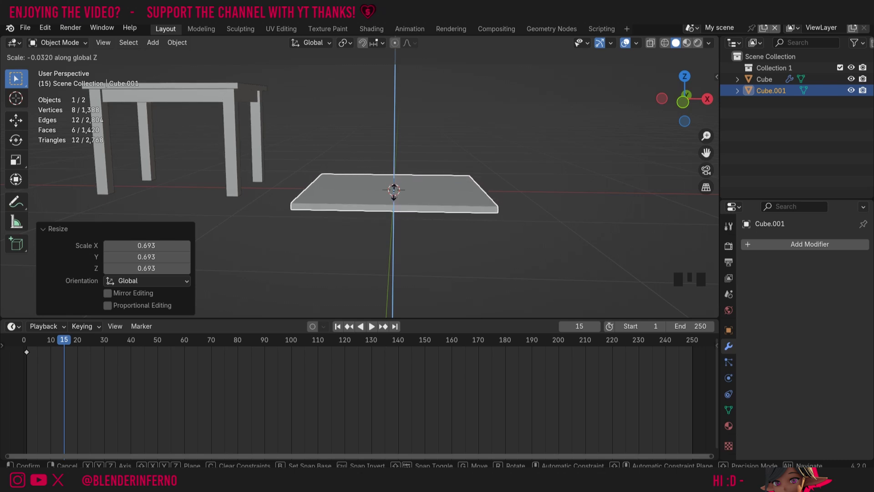
left_click(395, 190)
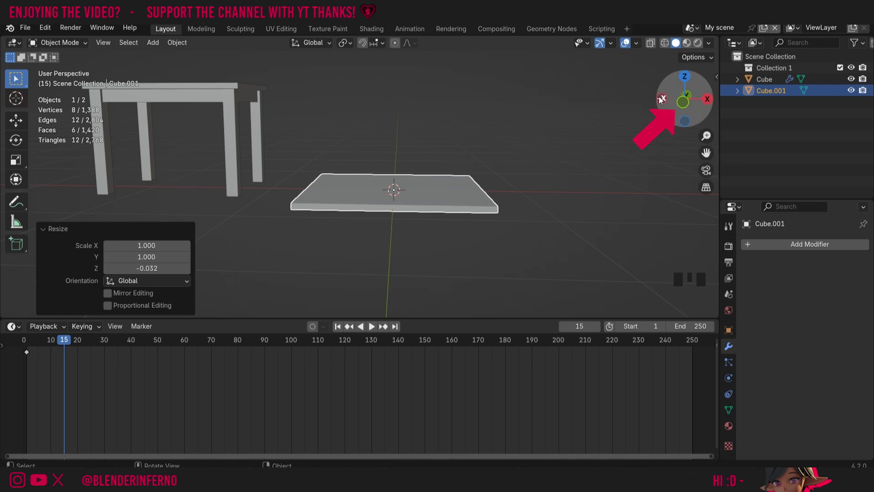
Raise the slab about 0.82 m along Z in front view, level with the reference table's top.
left_click(686, 79)
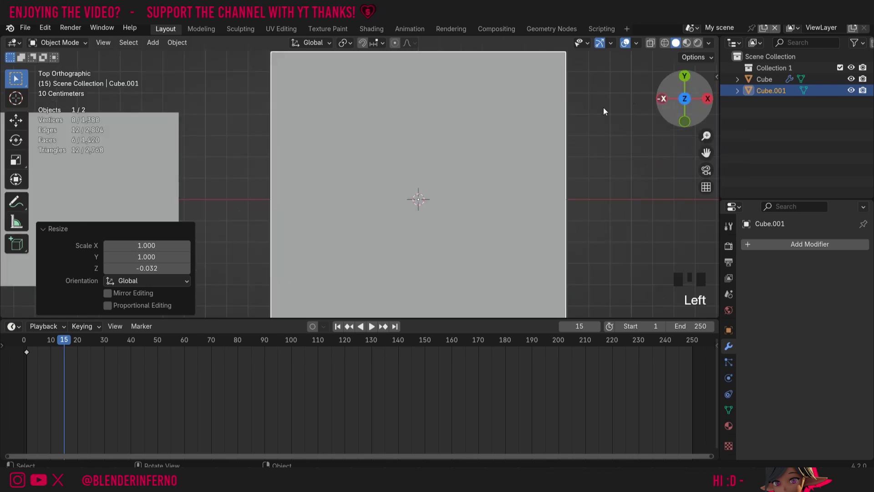
scroll(605, 108, "down", 5)
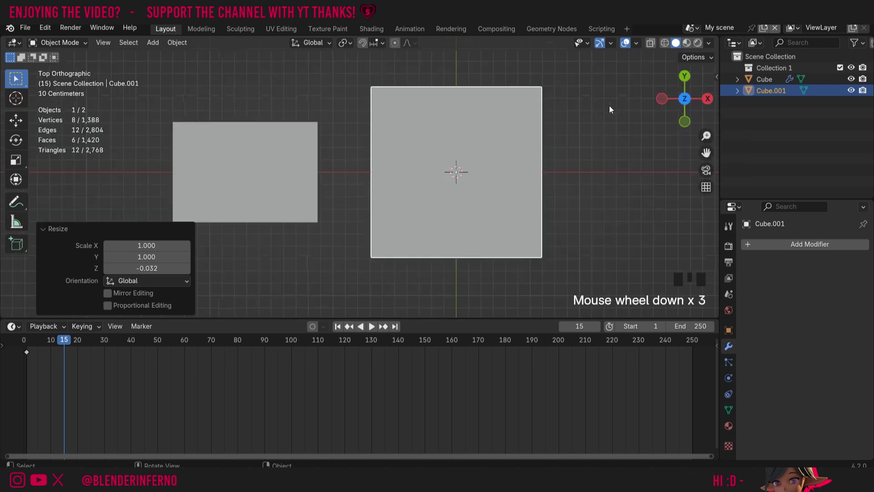
left_click(685, 121)
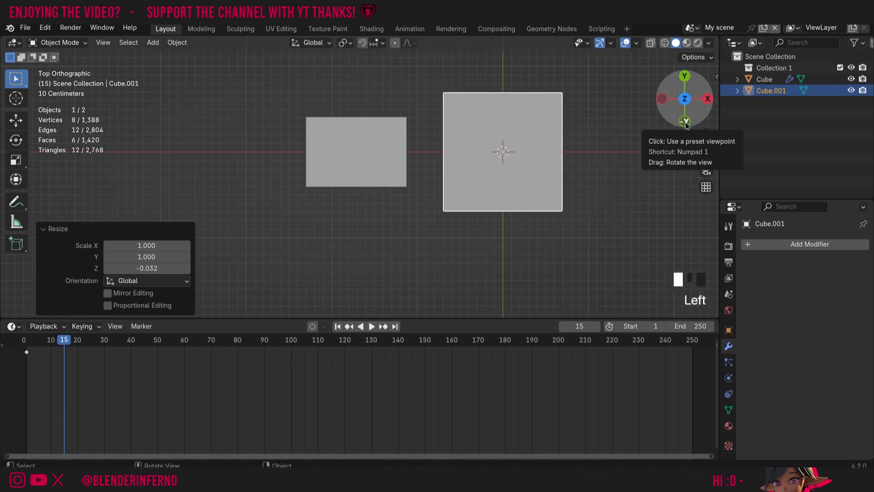
scroll(665, 131, "up", 2)
left_click_drag(707, 152, 692, 194)
scroll(570, 186, "up", 2)
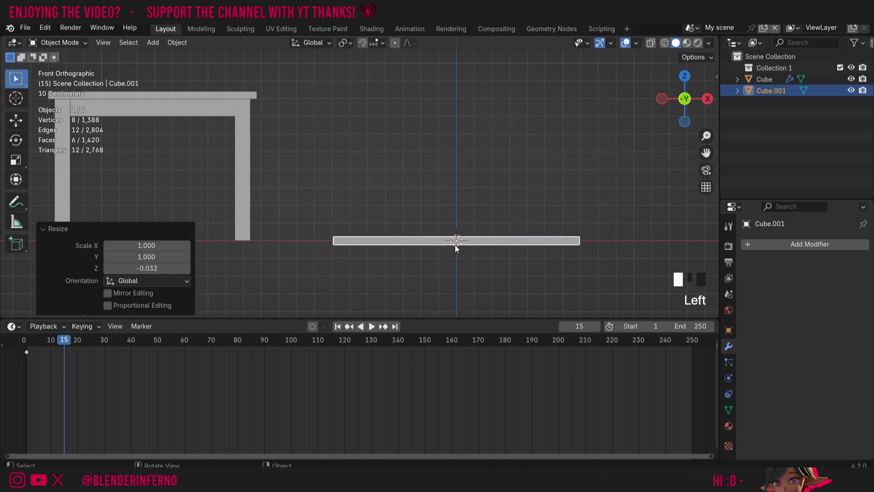
key("g")
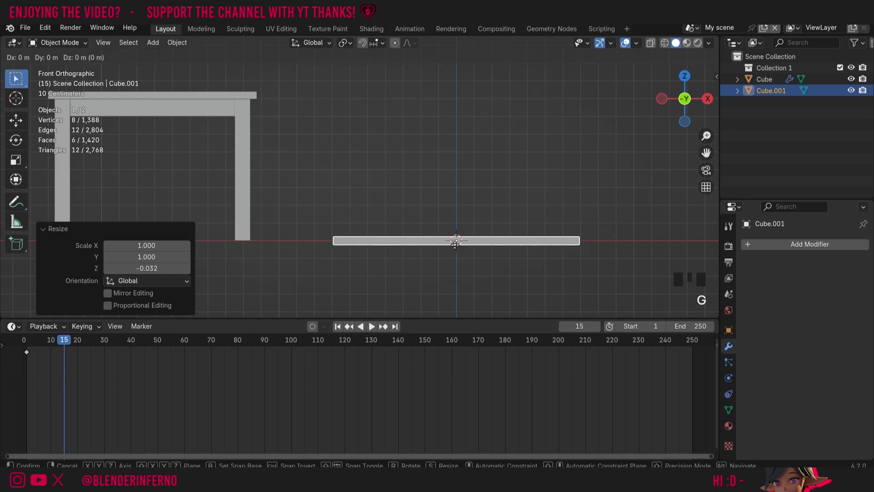
key("z")
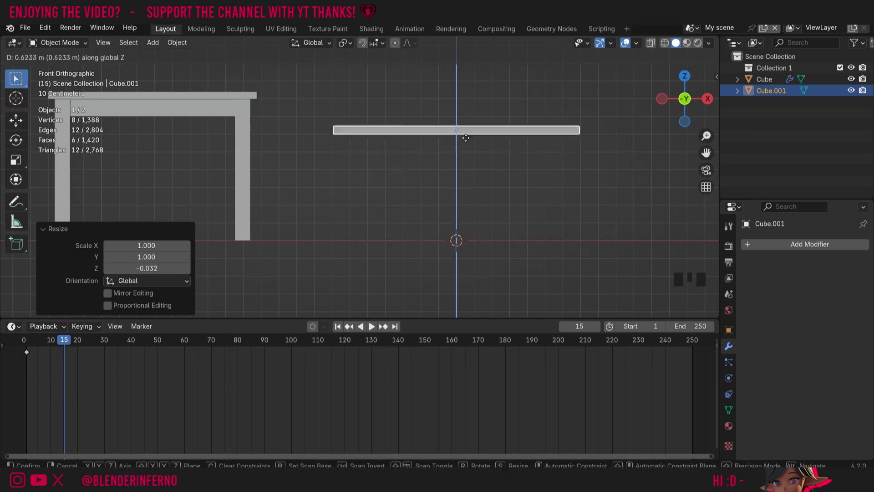
left_click(478, 119)
Thin the raised slab slightly by scaling it along Z by about 0.93.
key("s")
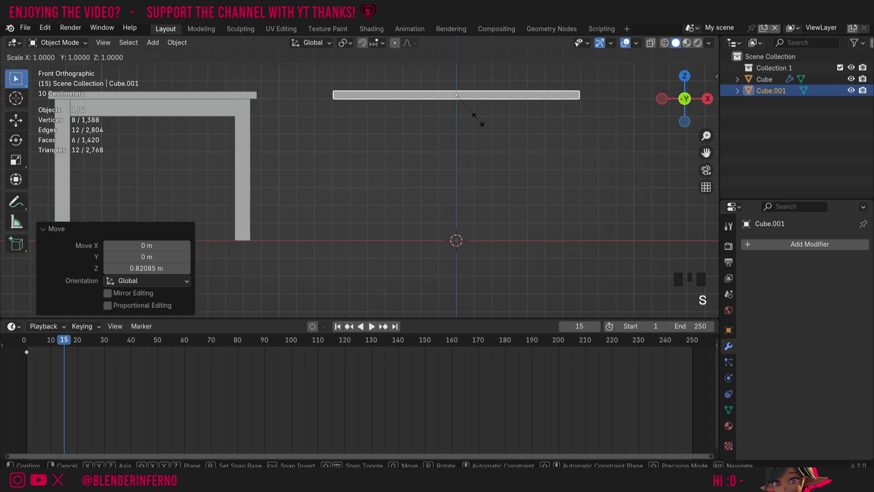
key("z")
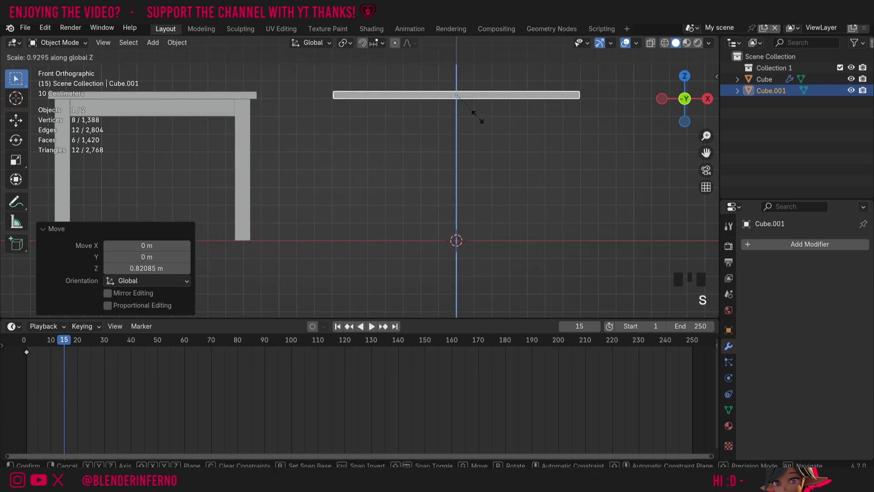
left_click(478, 119)
left_click_drag(706, 153, 811, 162)
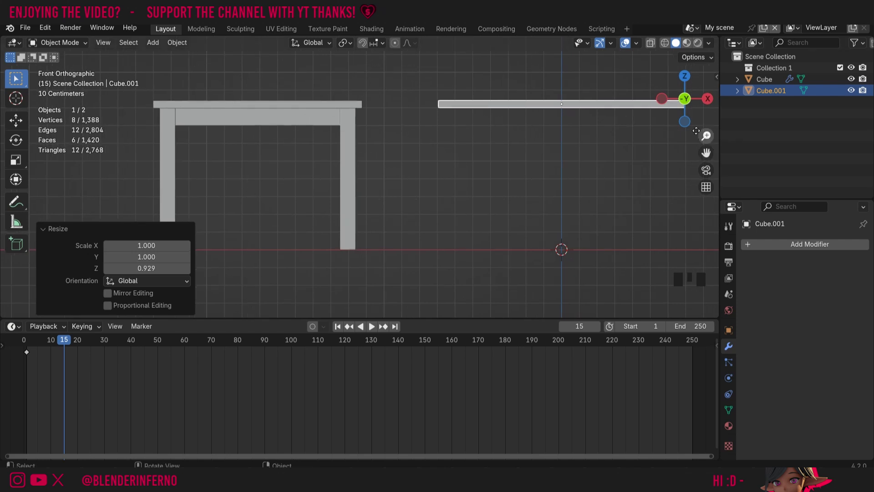
Narrow the tabletop slab by scaling it along Y by about 0.59.
left_click_drag(686, 106, 585, 125)
left_click_drag(674, 125, 618, 130)
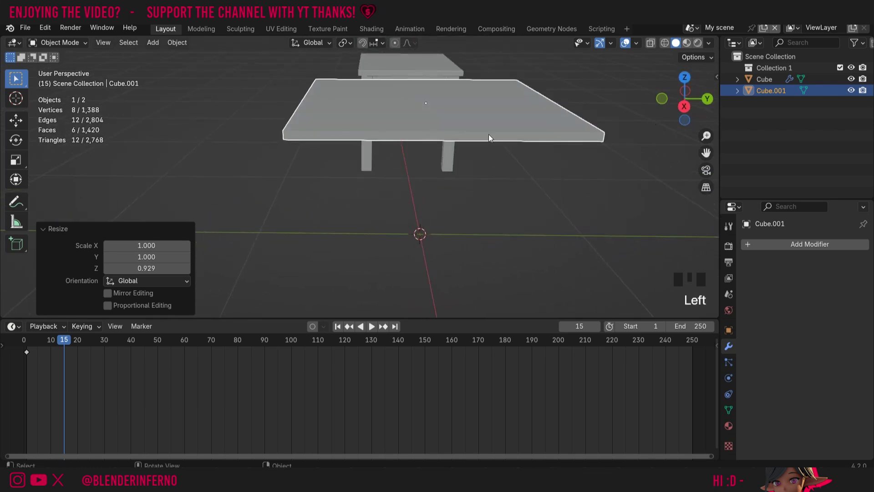
key("s")
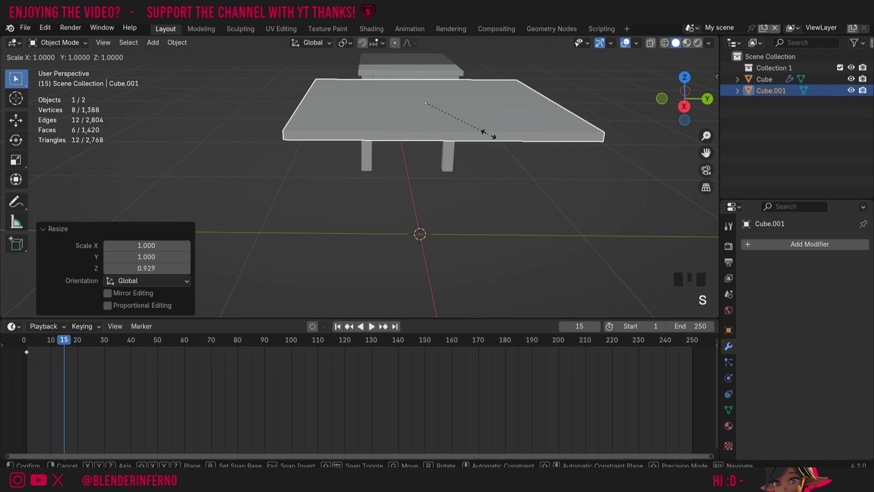
key("y")
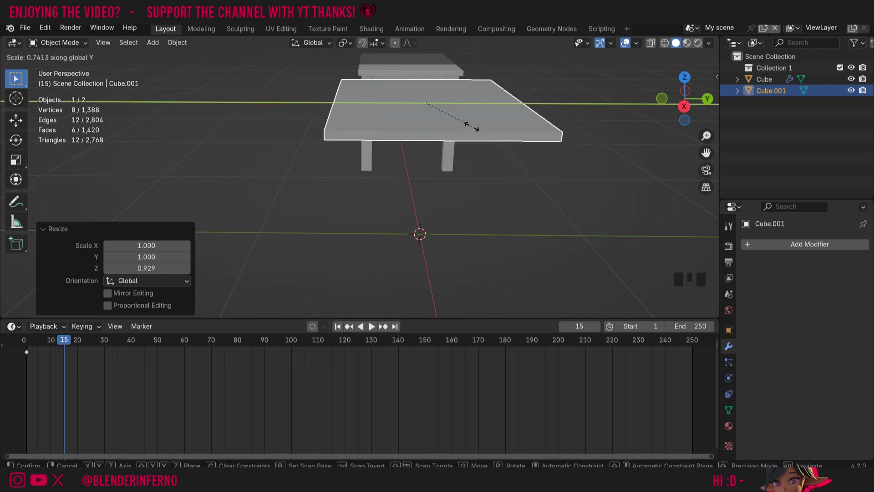
left_click(463, 126)
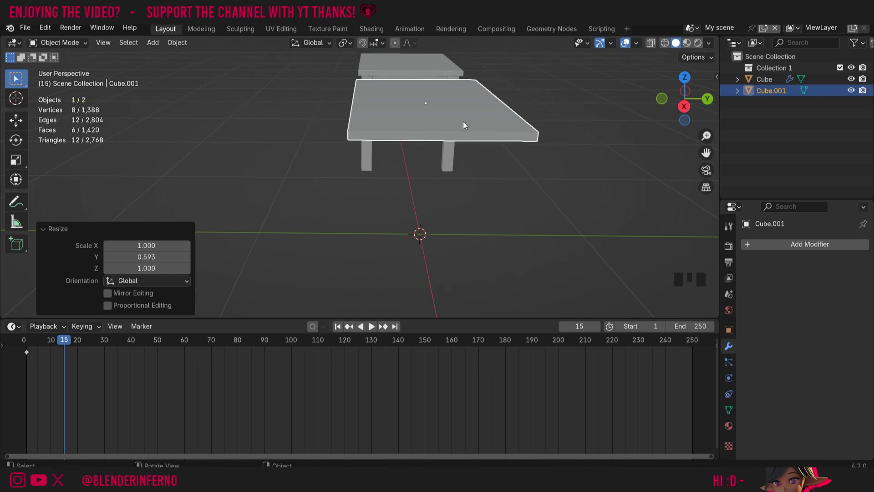
Fine-tune the slab's width against the reference table in right view, scaling it along Y by about 0.994.
left_click(685, 108)
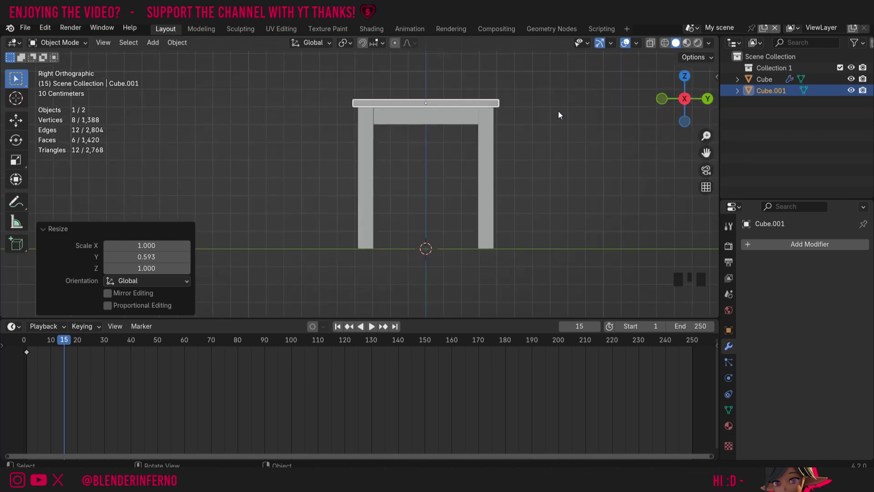
key("s")
key("s")
key("y")
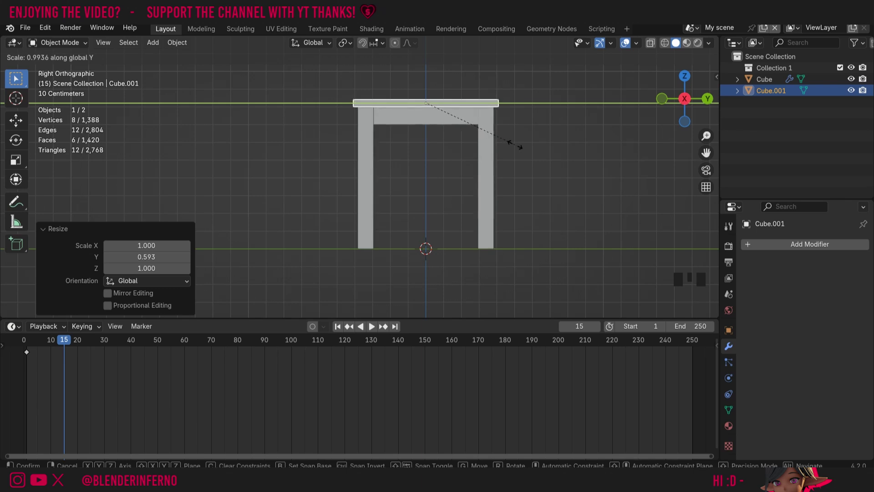
left_click(513, 144)
middle_click_drag(514, 143, 552, 109)
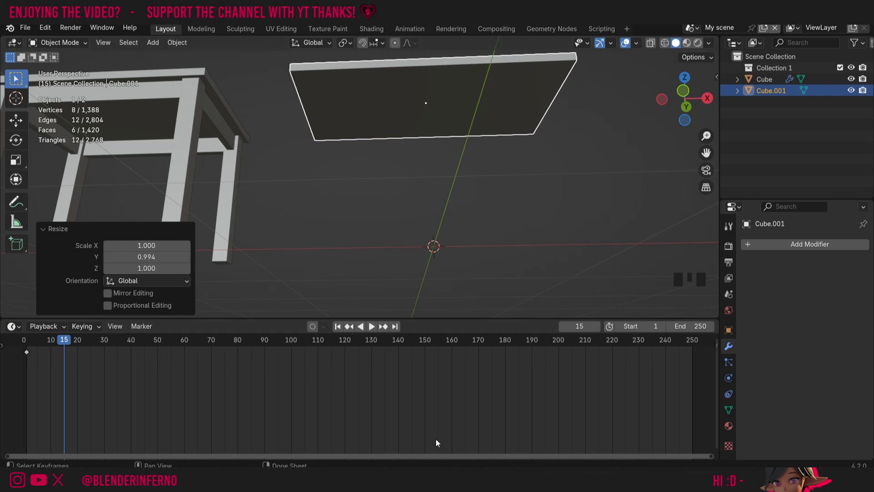
Open the preferences, search the installed add-ons for "mir" and clear the search.
left_click(45, 29)
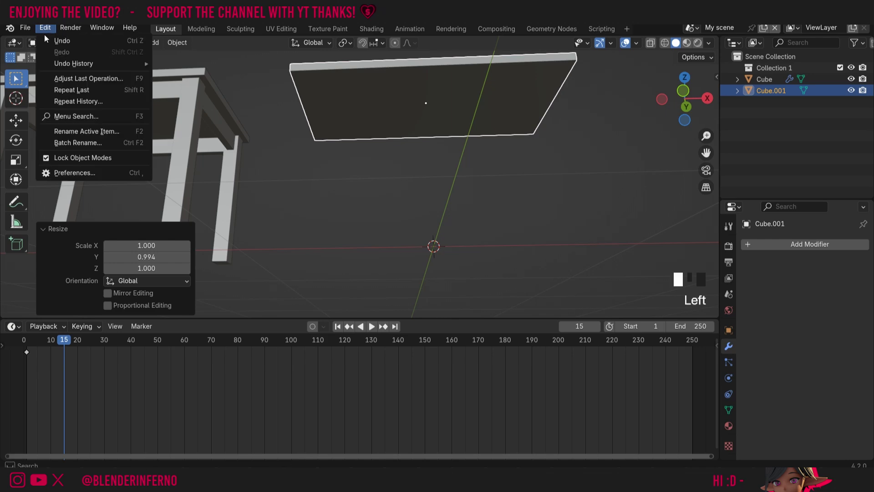
left_click(94, 176)
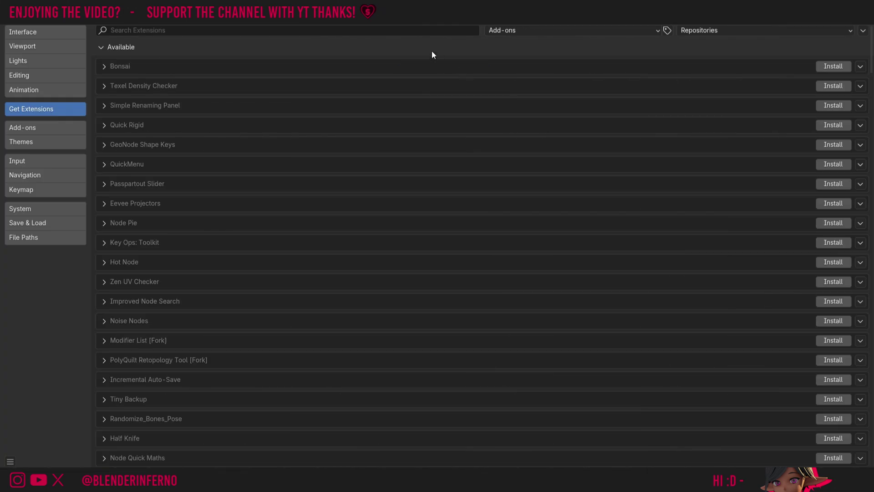
left_click(37, 126)
left_click(162, 31)
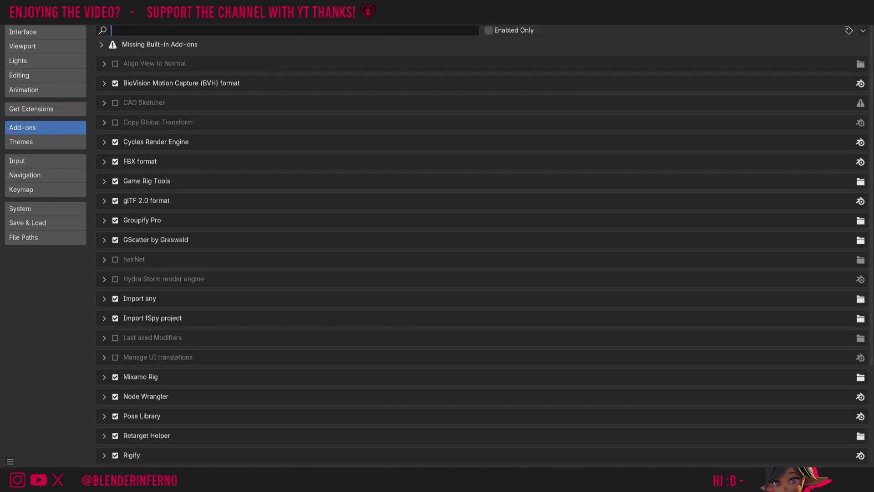
type("mir")
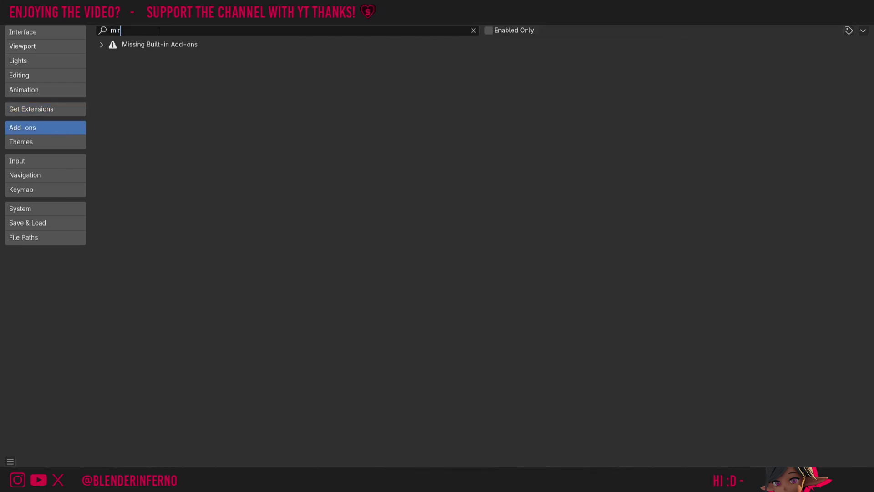
key("BackSpace")
key("BackSpace")
key("BackSpace")
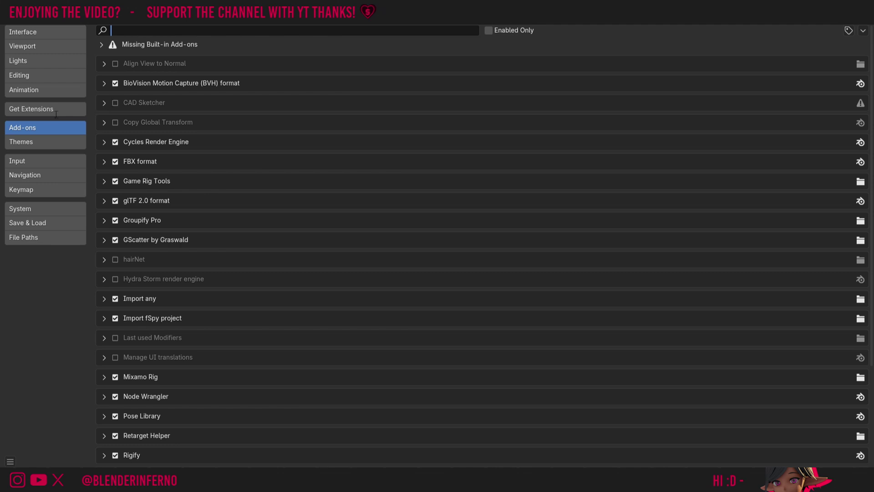
Search the available extensions for "mirr" and install the Auto Mirror add-on.
left_click(37, 108)
left_click(28, 110)
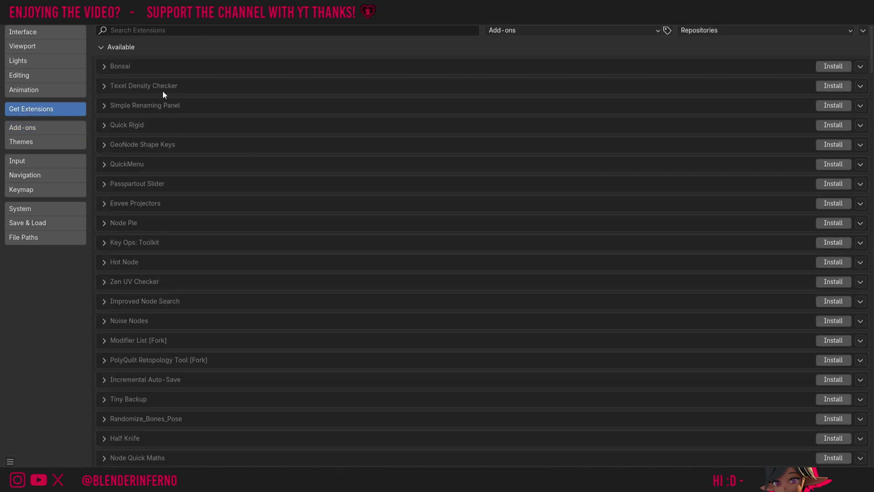
left_click(161, 30)
type("mirr")
left_click(104, 71)
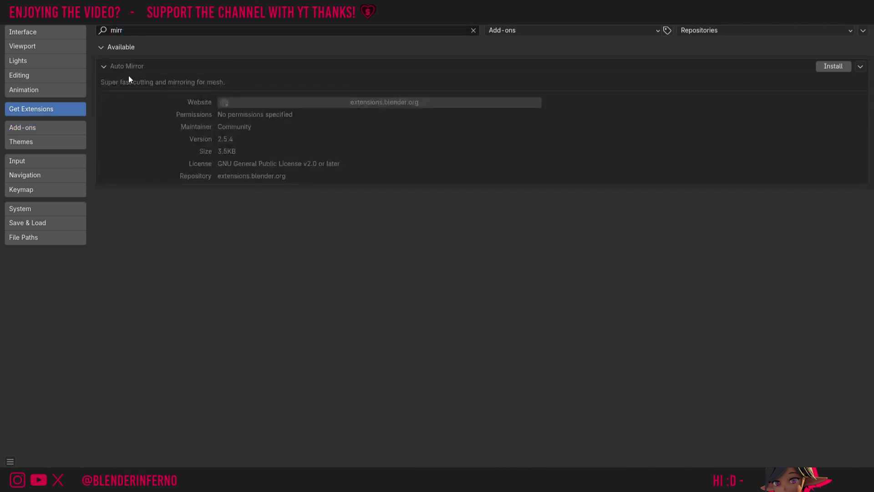
left_click(832, 66)
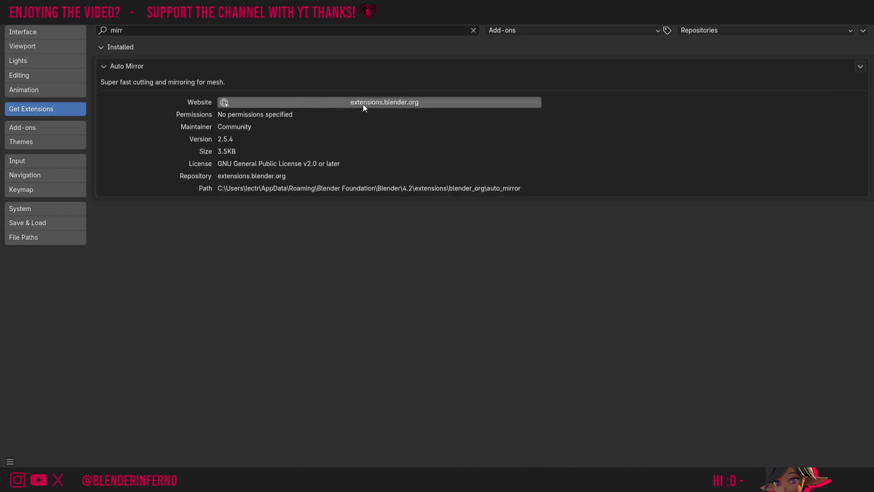
Search the installed add-ons for "mi" to check that Auto Mirror is enabled.
left_click(58, 129)
left_click(232, 31)
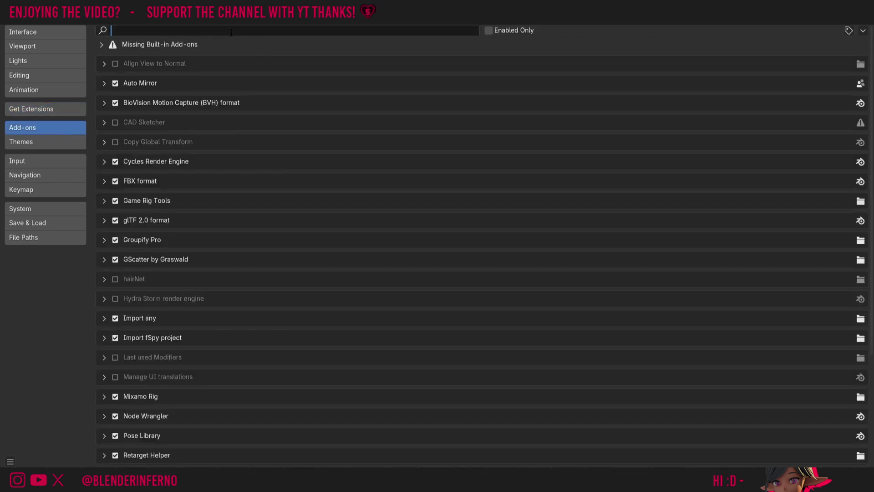
type("mi")
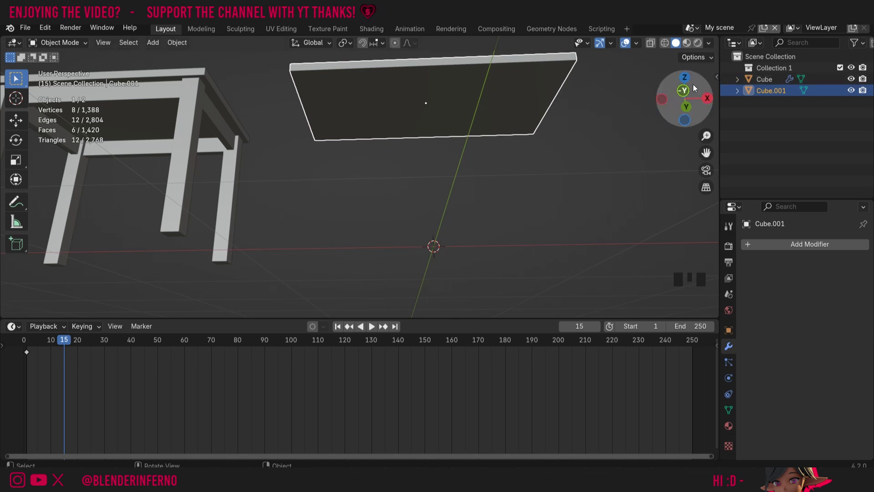
Show the 3D viewport sidebar and expand the Auto Mirror settings in its Edit category.
key("n")
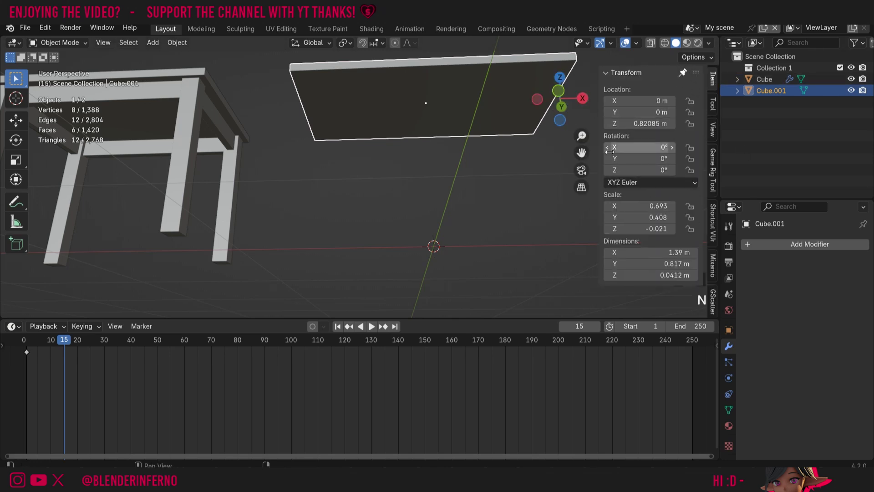
scroll(713, 146, "down", 5)
scroll(714, 145, "down", 4)
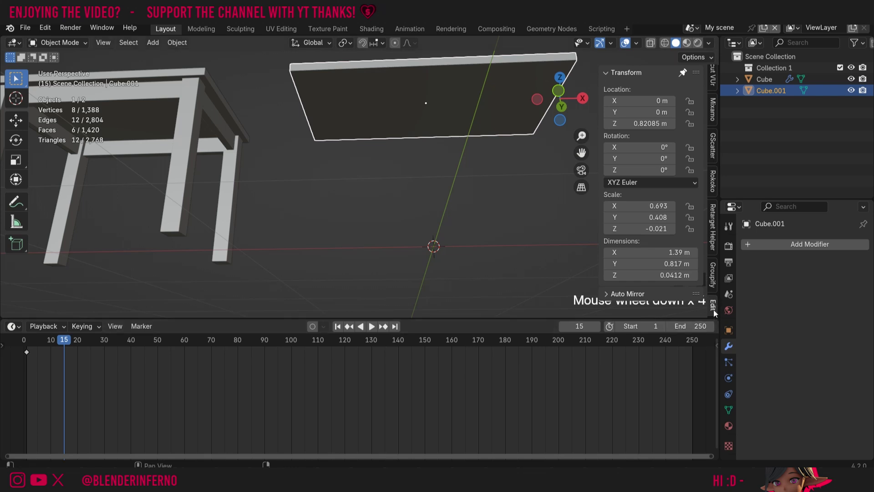
scroll(714, 255, "up", 4)
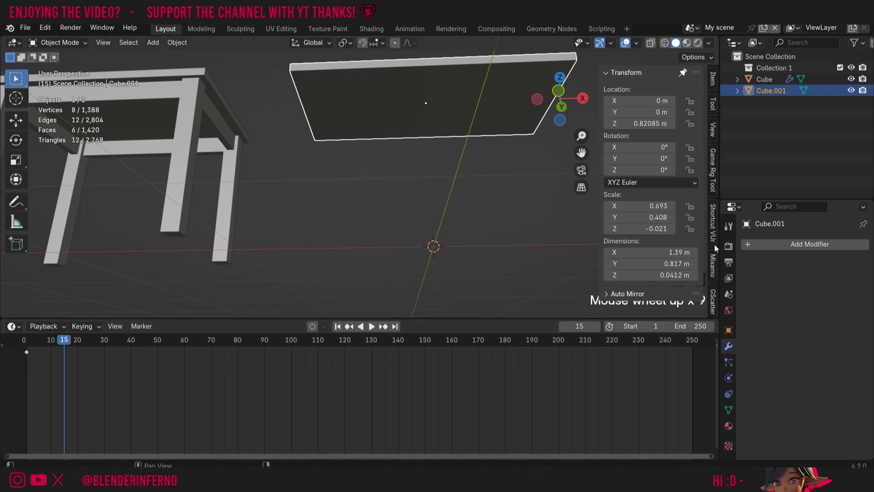
scroll(714, 244, "down", 4)
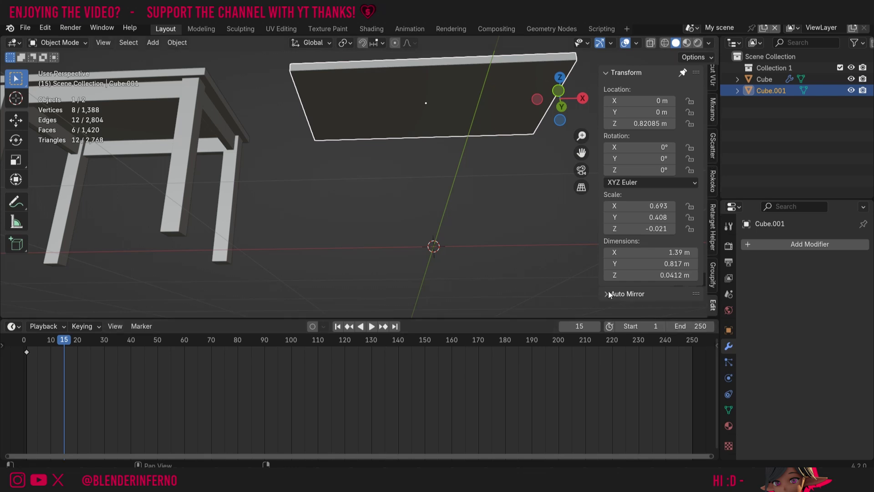
left_click(609, 294)
scroll(651, 240, "down", 5)
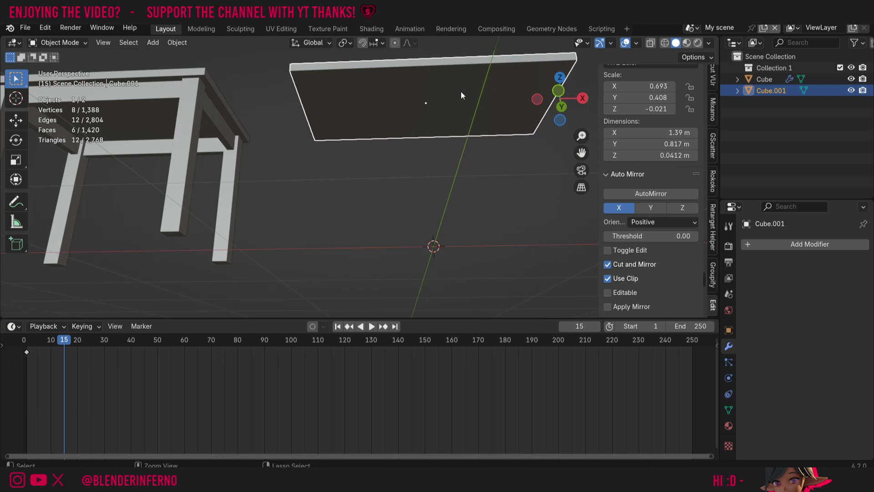
Apply the tabletop's scale and mirror it along the X axis with AutoMirror.
key("ctrl+a")
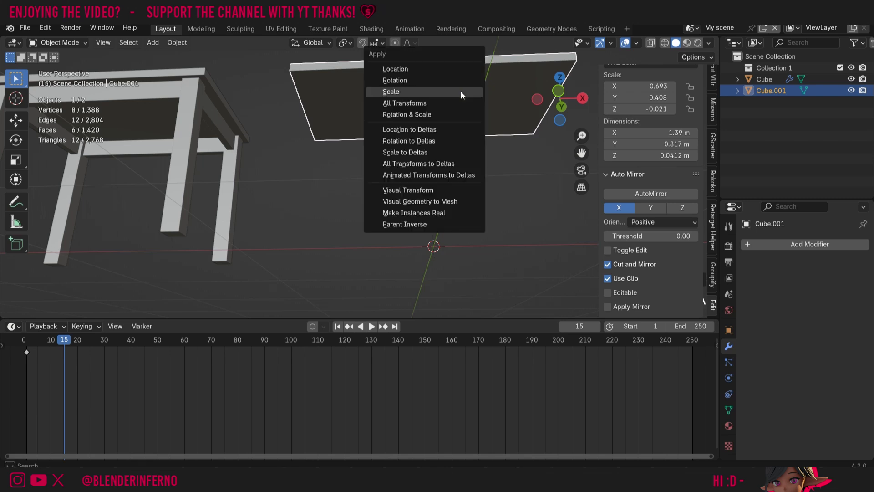
left_click(438, 92)
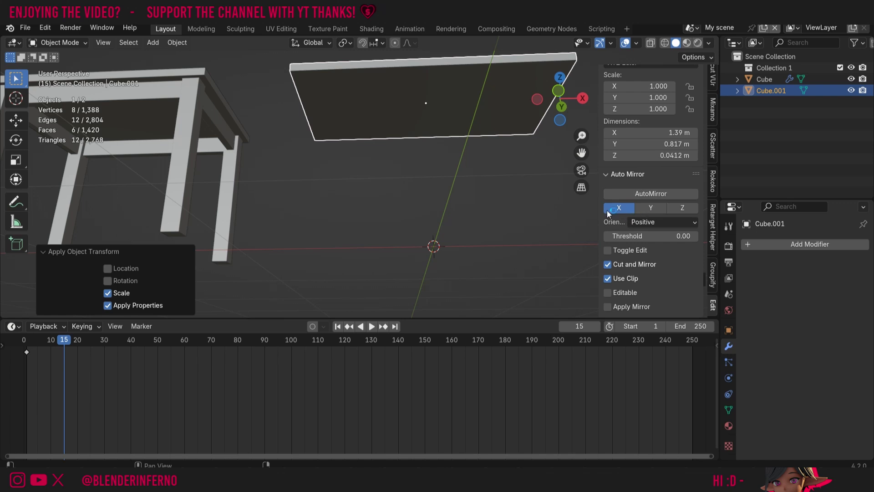
left_click(642, 195)
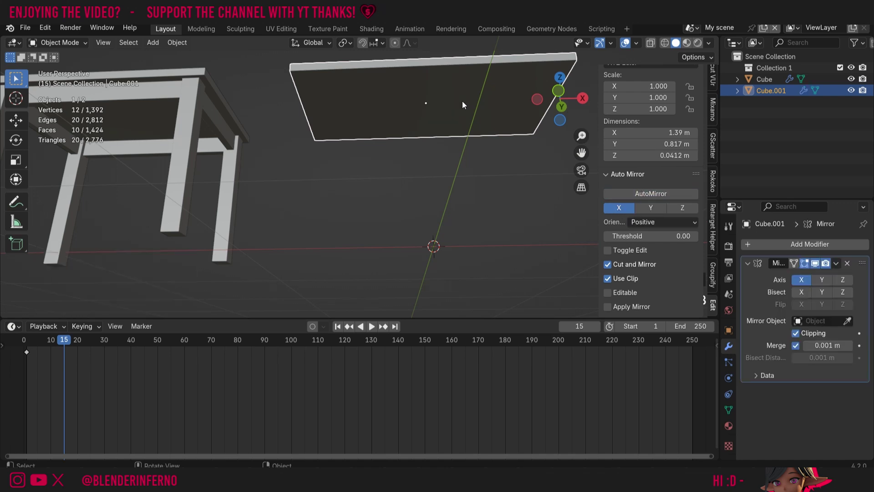
Test the X mirroring by moving the half slab's bottom face in Edit Mode, then cancel and return to Object Mode.
key("Tab")
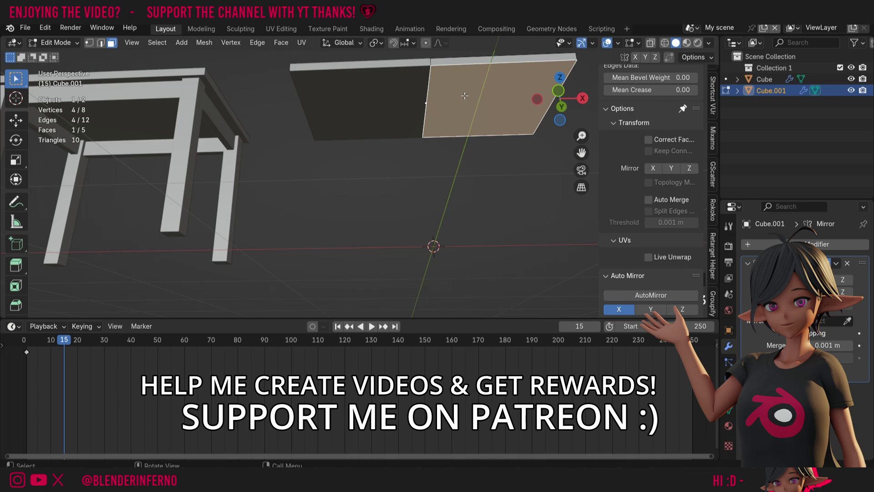
key("g")
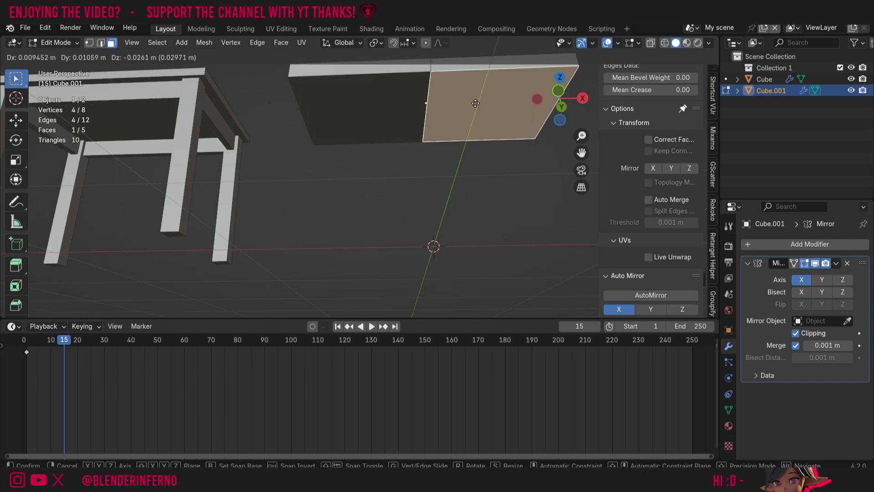
left_click(416, 108)
key("Tab")
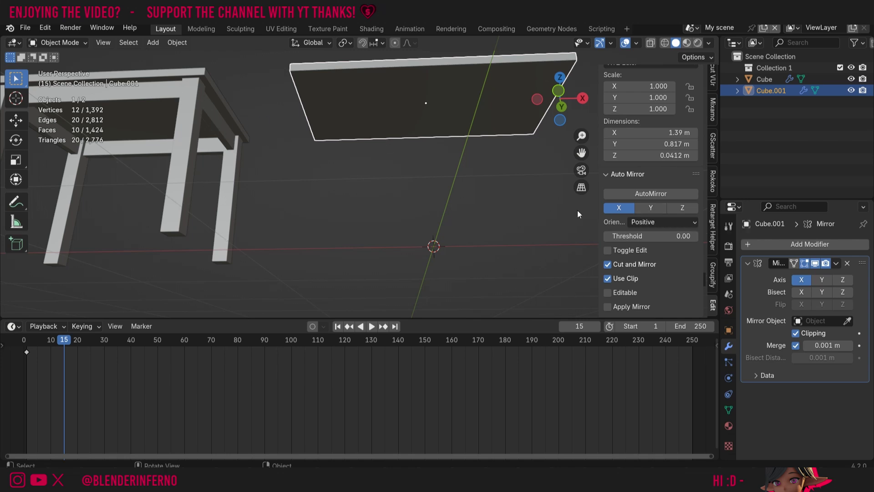
Mirror the tabletop along the Y axis with AutoMirror.
left_click(651, 208)
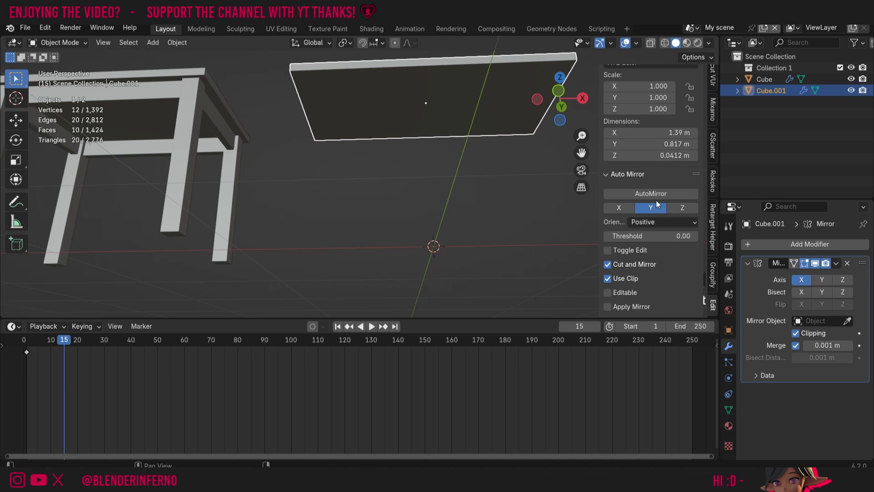
left_click(641, 194)
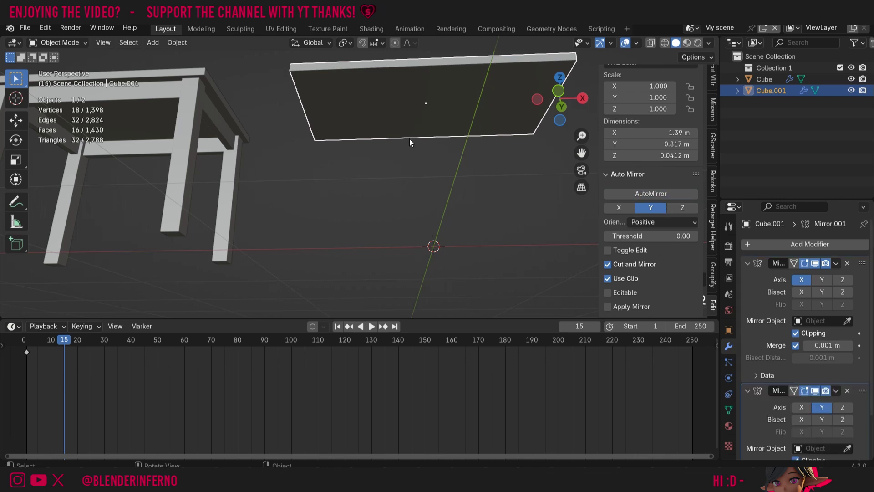
Test the two-way mirroring by moving the bottom face of the remaining quarter in Edit Mode, and cancel the move.
left_click(486, 117)
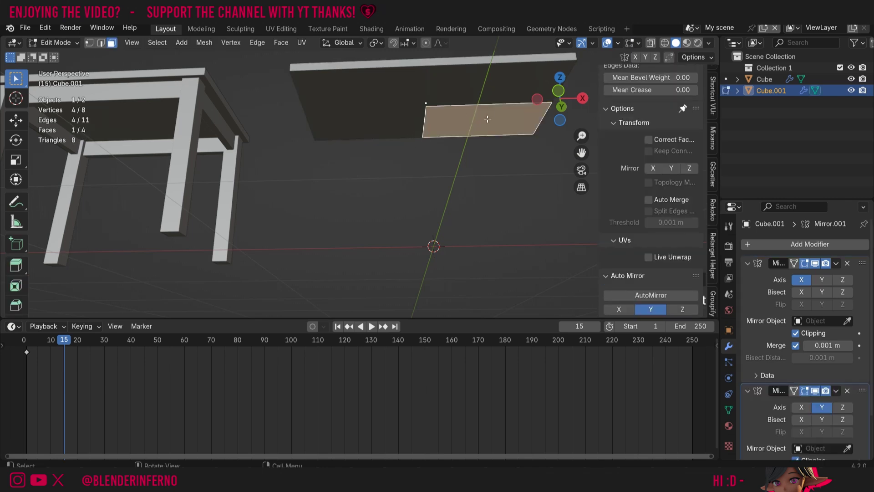
key("g")
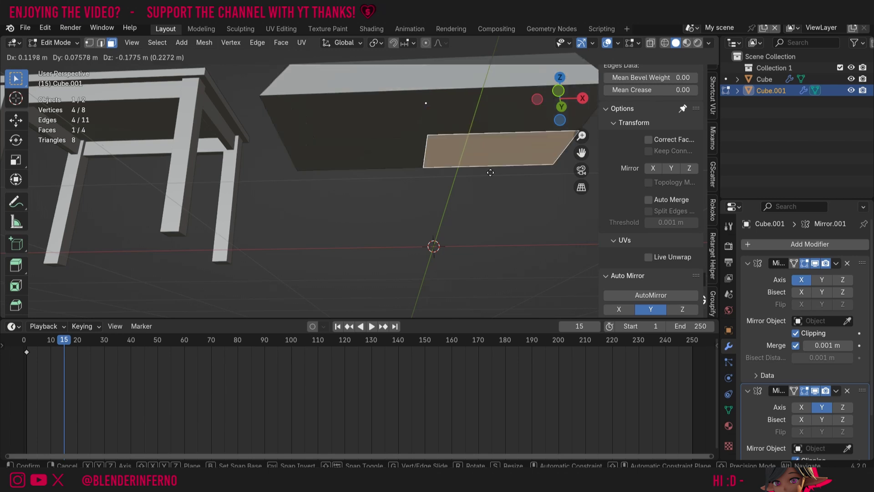
right_click(489, 171)
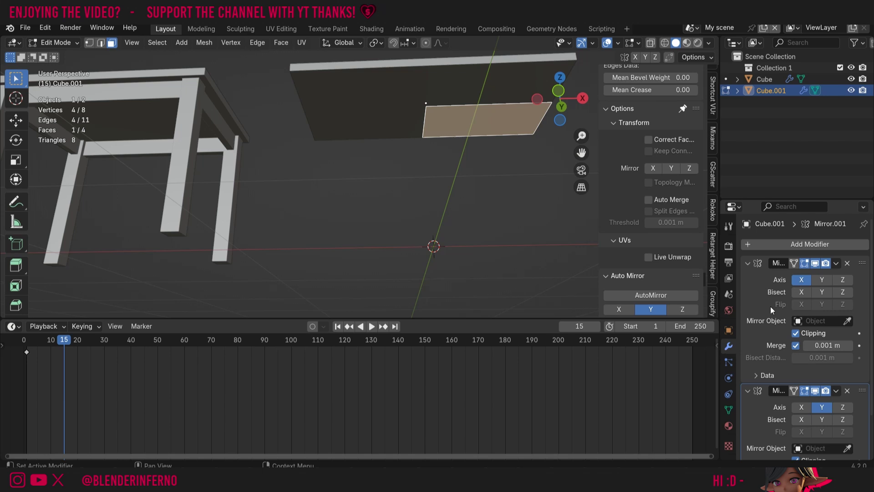
scroll(755, 299, "down", 3)
scroll(755, 299, "up", 3)
Add two centred, crossing loop cuts through the tabletop's editable quarter, one in each direction, with factor 0.
left_click_drag(565, 102, 565, 35)
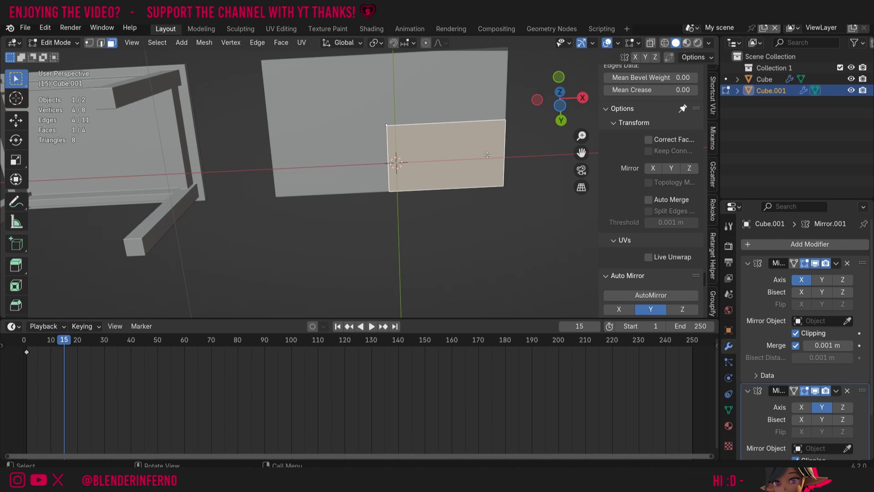
key("ctrl+r")
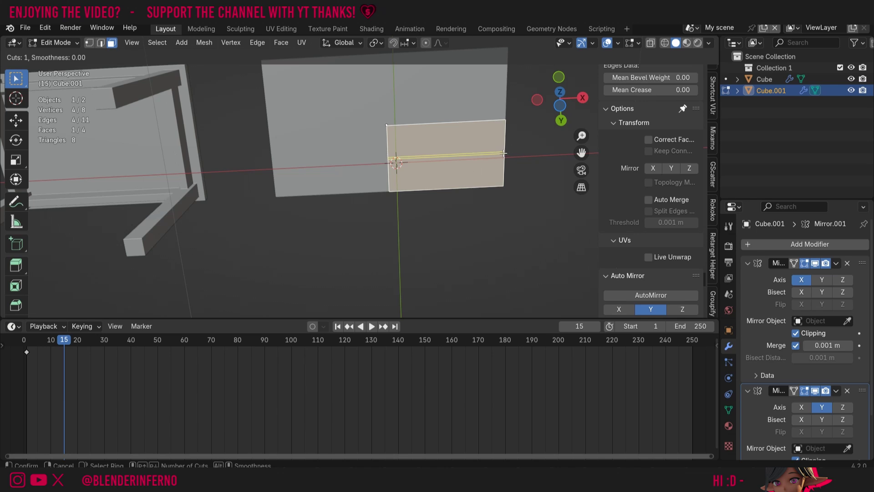
left_click(453, 167)
right_click(453, 166)
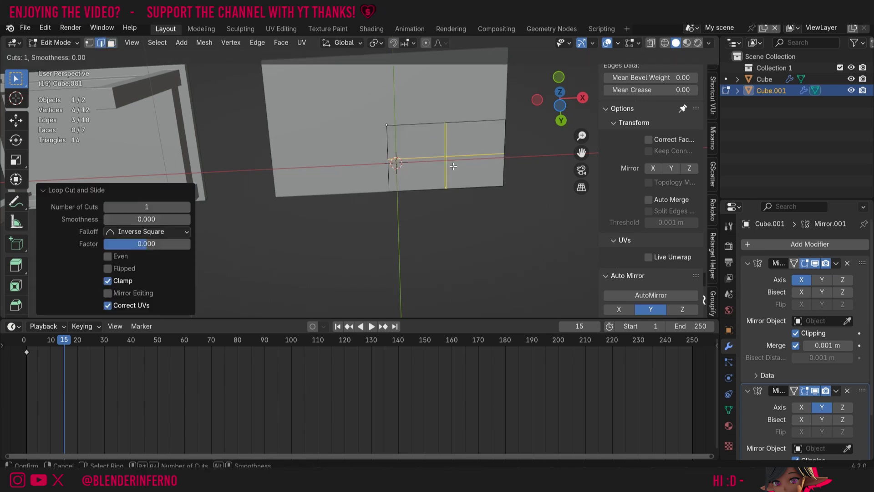
left_click(447, 156)
right_click(448, 157)
Slide the loop cut running along Y towards the tabletop's short outer edge with an edge slide factor of about -0.732.
middle_click_drag(521, 183, 462, 77, "shift")
left_click(376, 120, "alt")
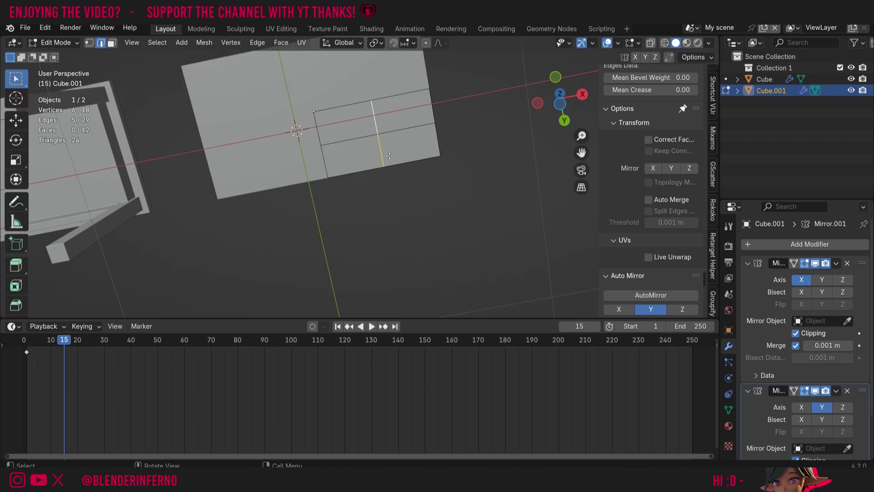
key("g")
key("g")
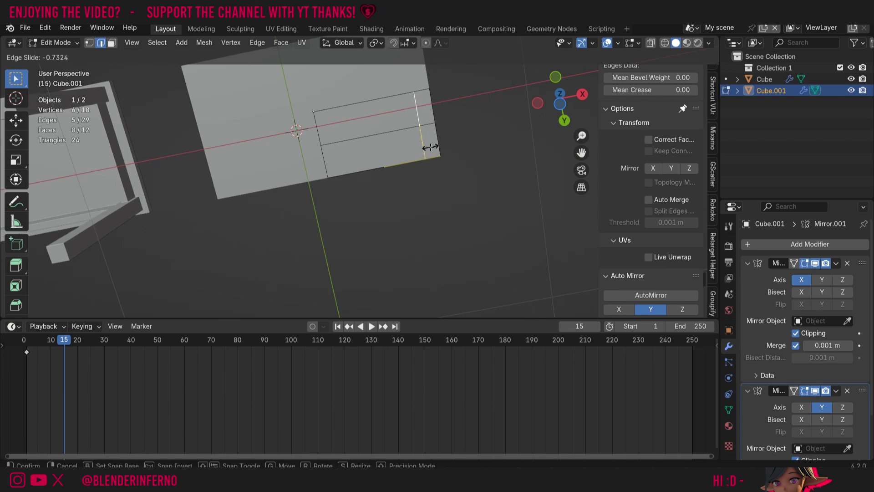
left_click(430, 147)
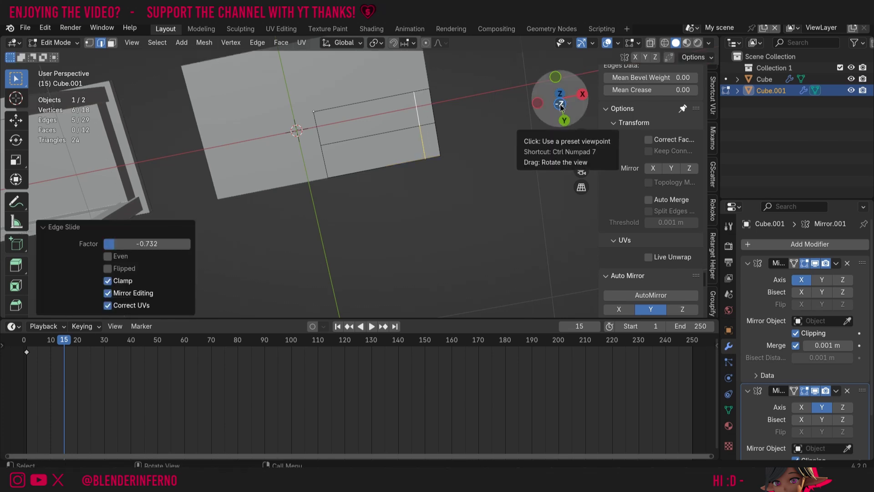
In bottom view, slide the loop cut running along X towards the tabletop's long outer edge by a factor of about -0.562.
left_click(560, 105)
scroll(420, 80, "up", 2)
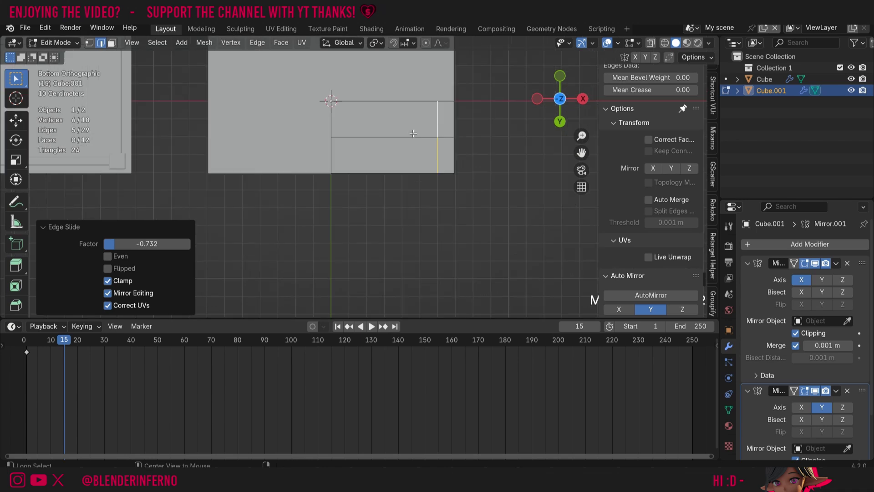
left_click(407, 137, "alt")
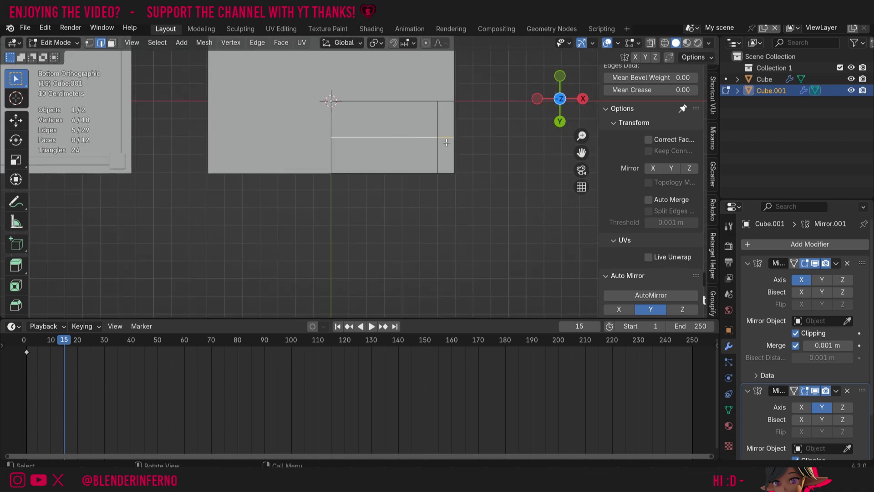
key("g")
key("g")
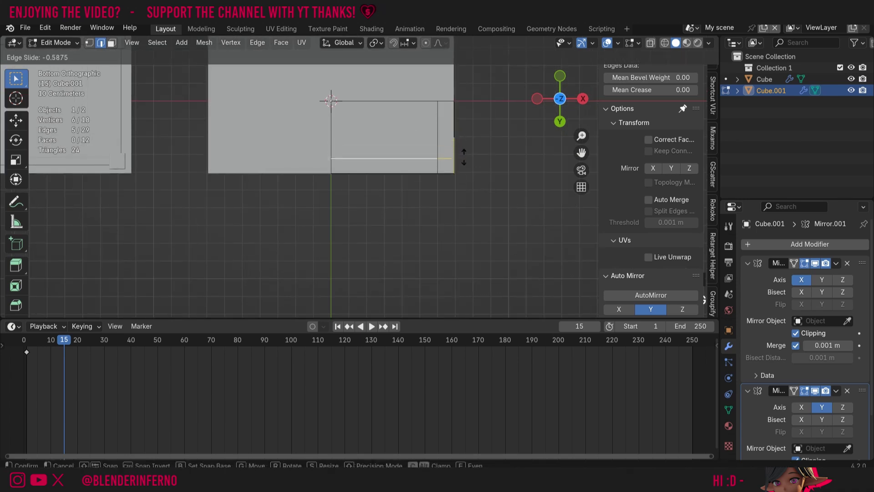
left_click(464, 157)
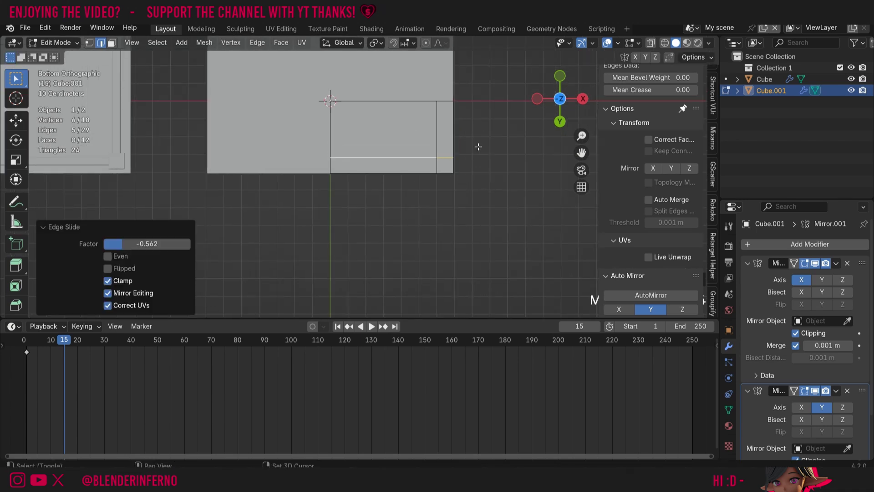
Select both crossing edge loops and bevel them with one segment and an offset of about 0.06 m.
left_click(437, 138, "alt+shift")
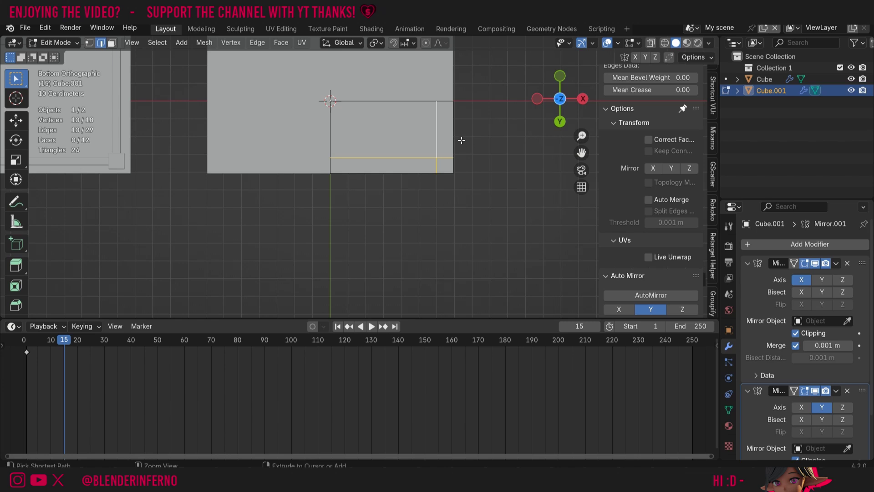
key("ctrl+b")
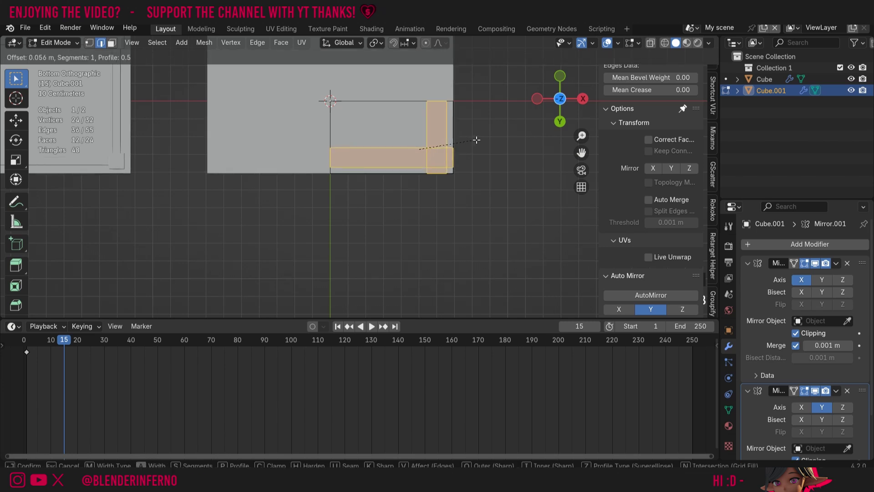
left_click(476, 140)
left_click(445, 151)
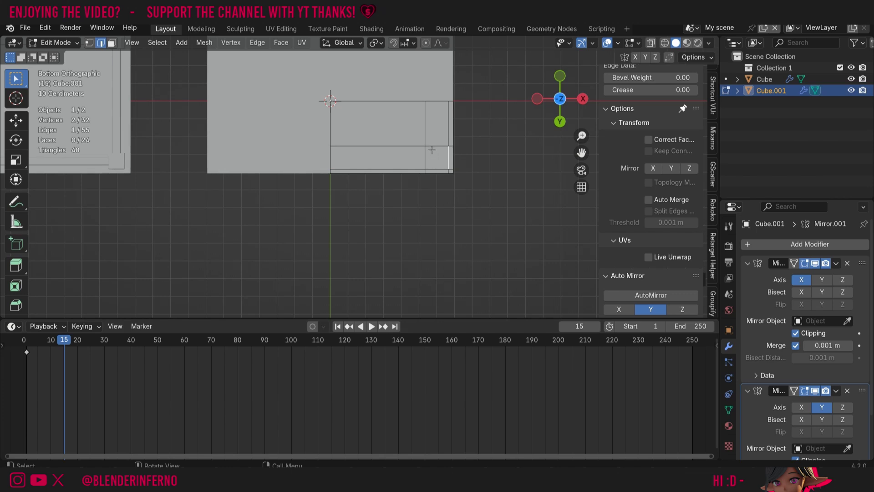
Add two centred, crossing loop cuts through the bevelled support strips on the tabletop's underside, one in each direction, with factor 0.
left_click_drag(560, 99, 529, 176)
left_click_drag(581, 153, 765, 84)
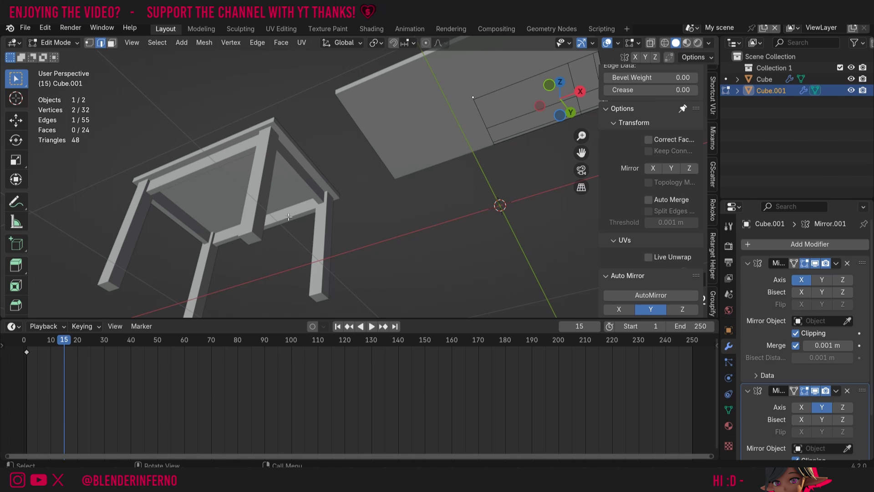
left_click_drag(581, 153, 415, 202)
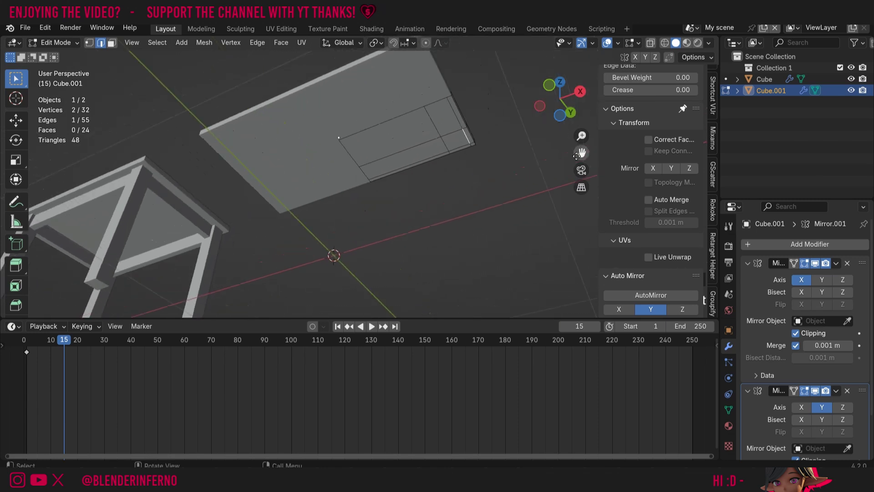
left_click(560, 114)
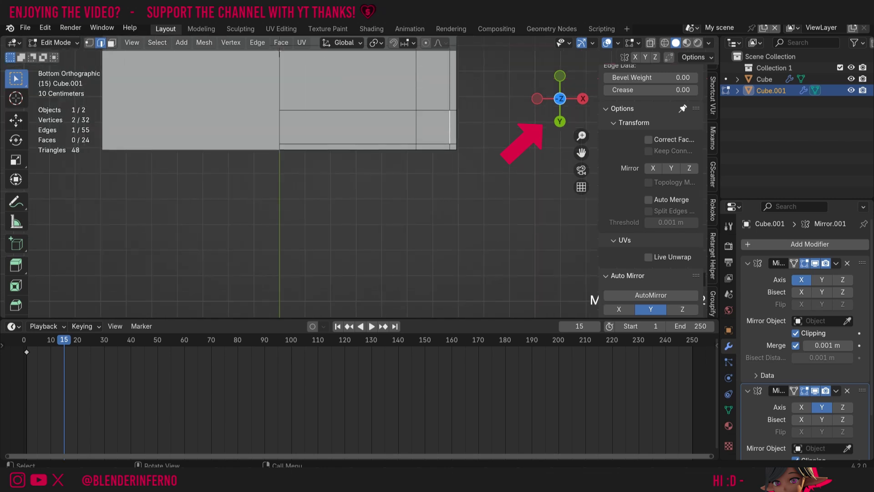
middle_click_drag(559, 97, 584, 161, "shift")
scroll(585, 161, "up", 1)
key("ctrl+r")
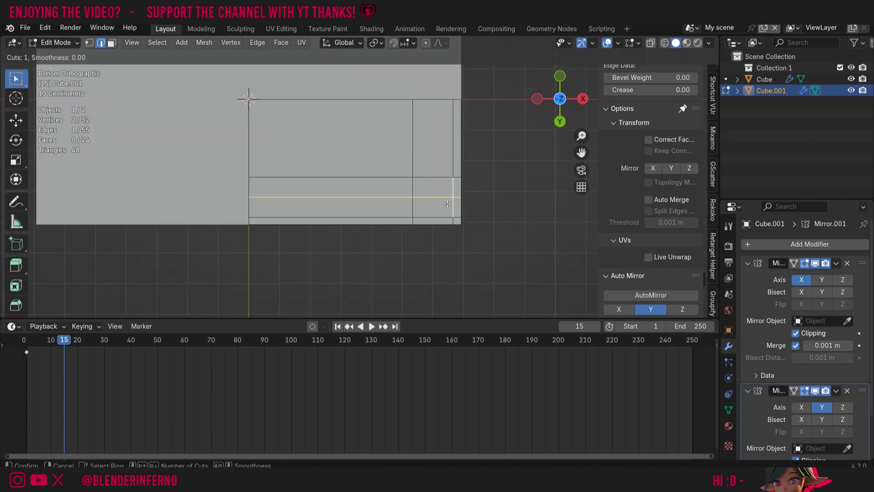
left_click(447, 204)
right_click(447, 204)
key("ctrl+r")
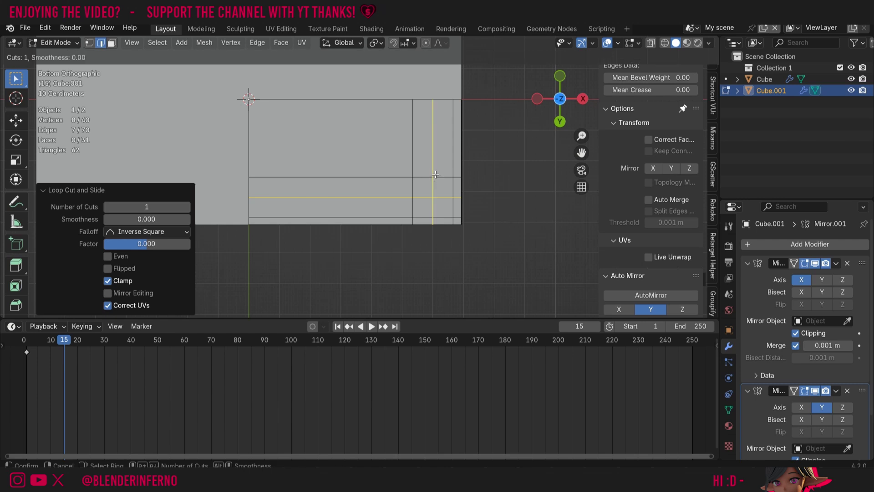
left_click(435, 175)
right_click(435, 175)
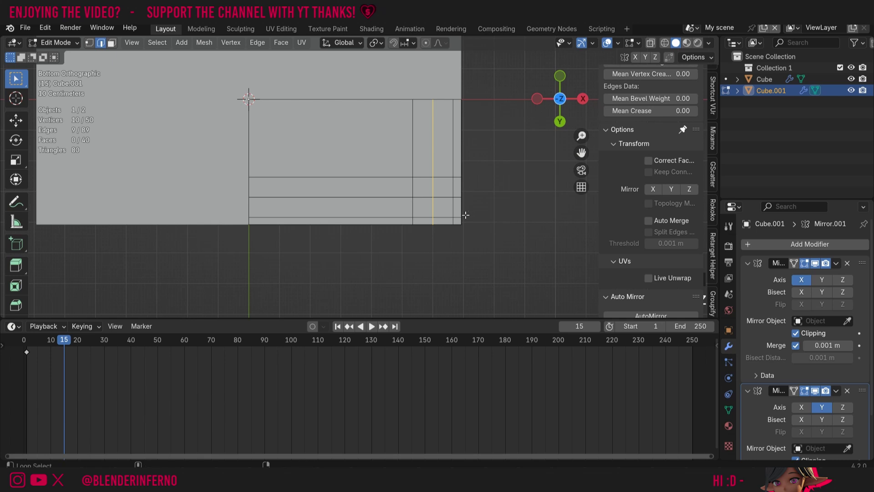
Bevel both new crossing edge loops with one segment and an offset of about 0.04 m, leaving nothing selected.
left_click(381, 198, "alt+shift")
key("ctrl+b")
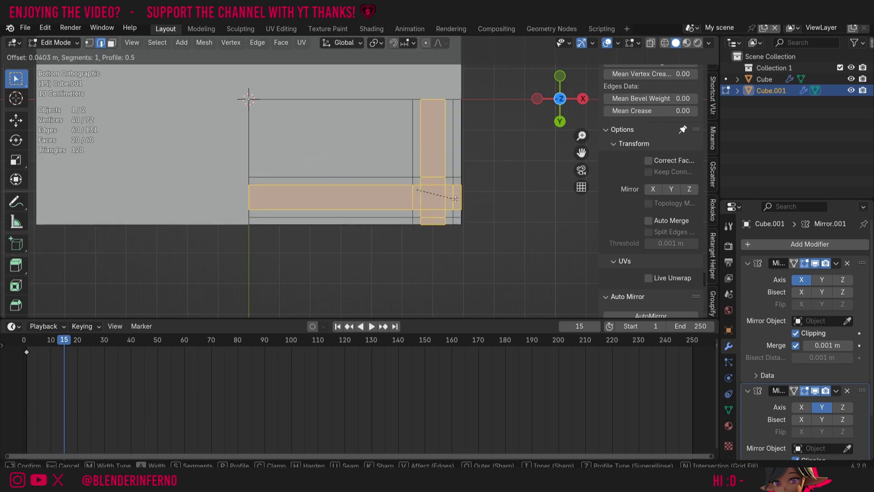
left_click(416, 152)
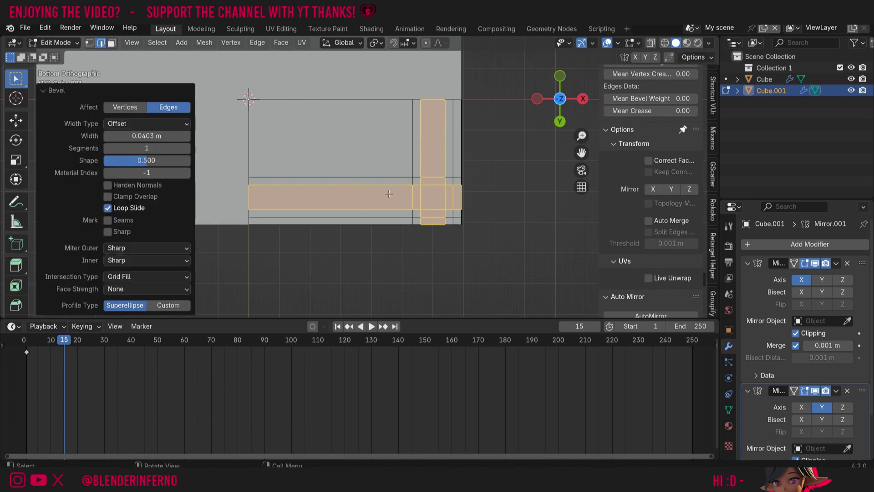
key("alt+a")
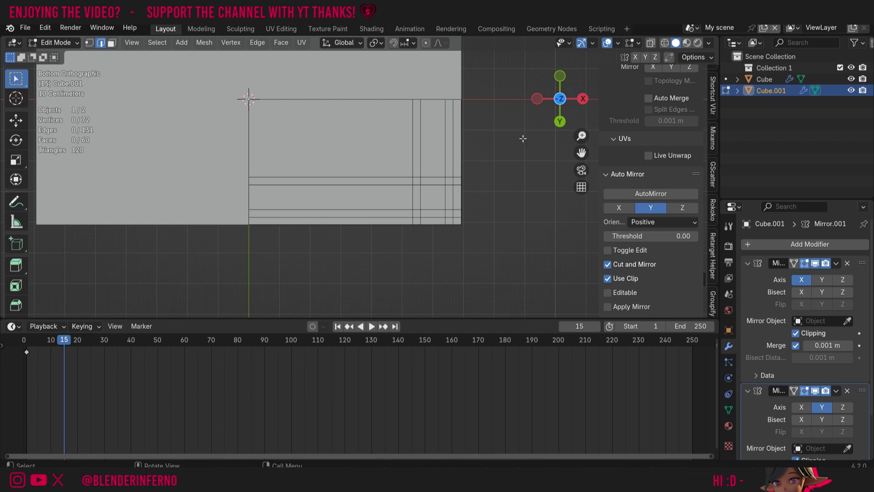
Select the two inner support strip faces and the whole square leg corner region on the underside, and extrude them down about 0.095 m.
key("3")
left_click(431, 133)
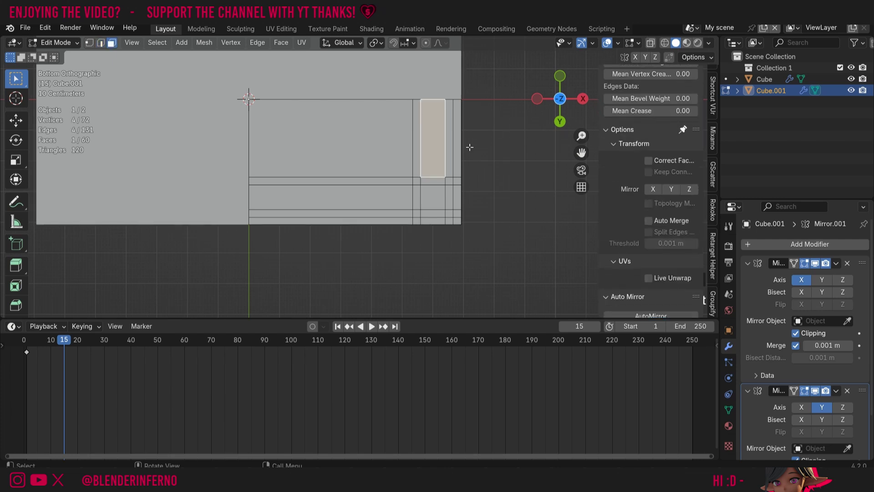
left_click(408, 187, "shift")
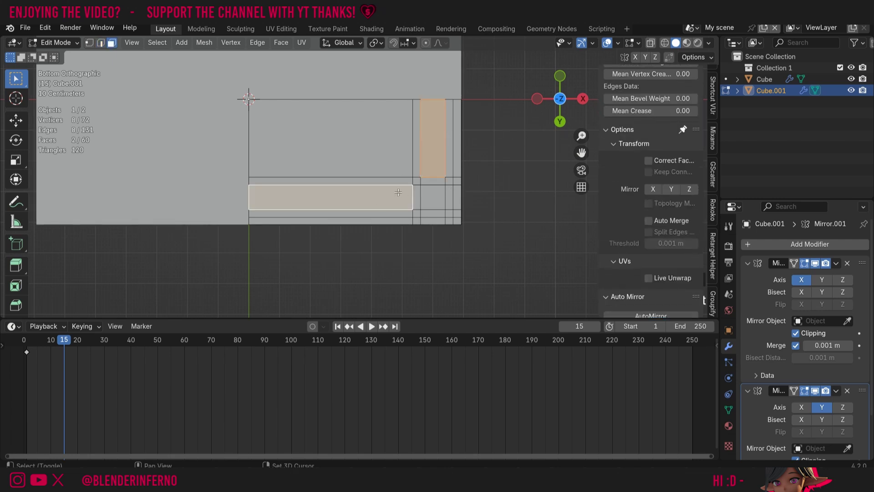
left_click(417, 181, "shift")
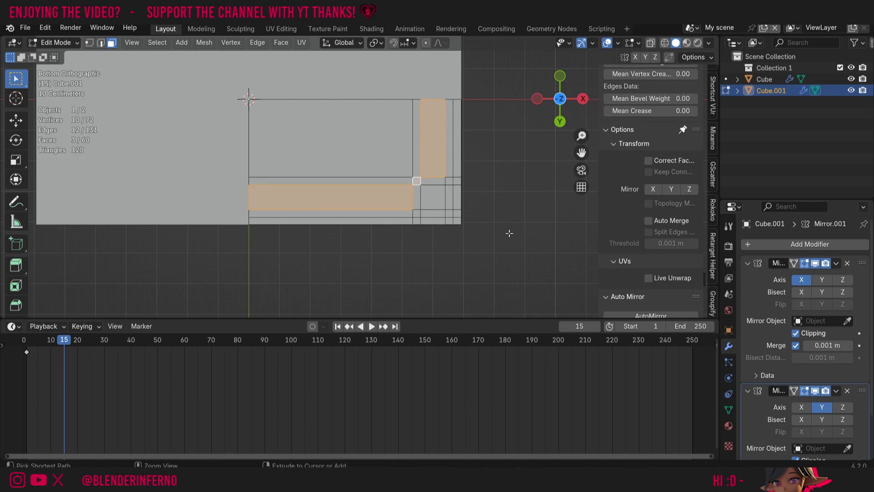
left_click(450, 213, "ctrl+shift")
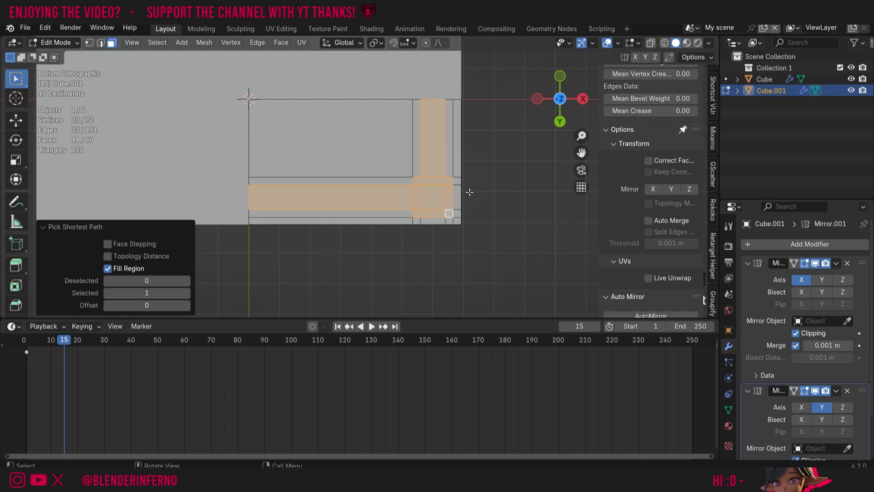
middle_click_drag(469, 192, 514, 251)
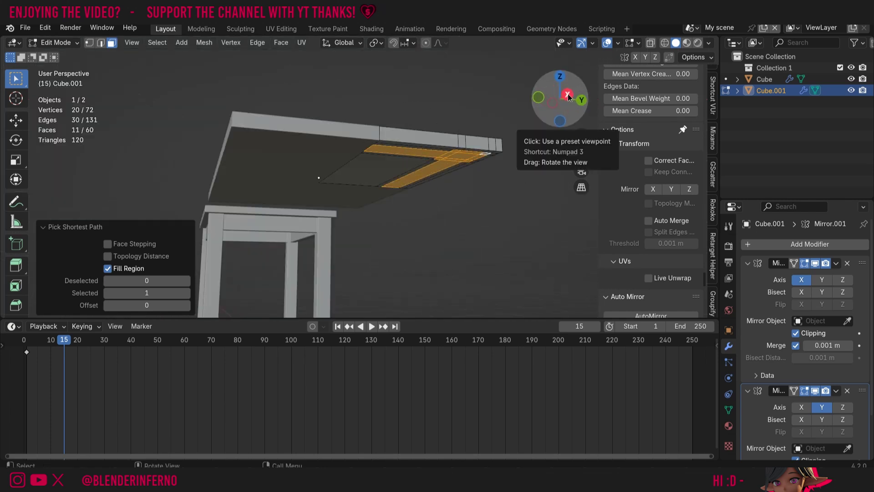
left_click(568, 94)
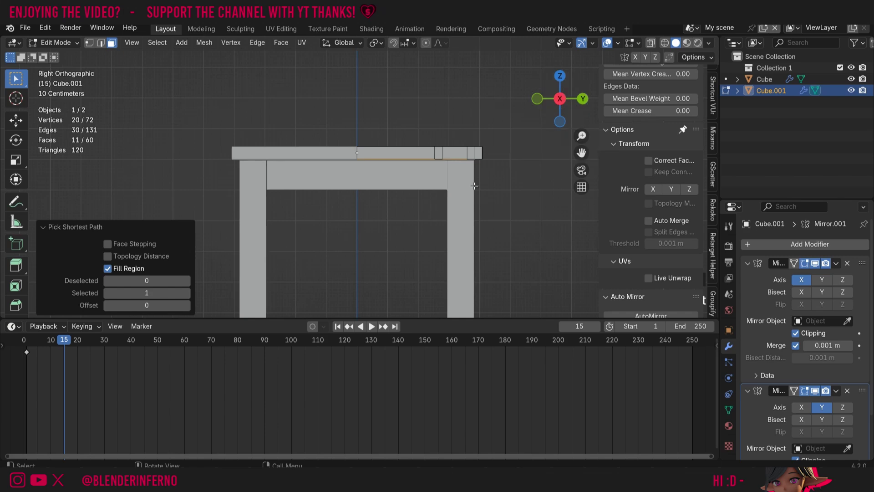
key("ctrl+r")
left_click(460, 194)
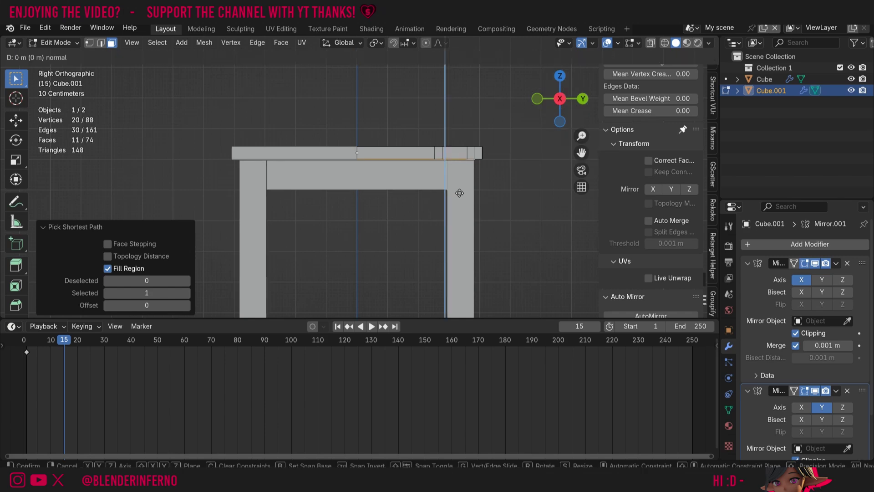
left_click(454, 222)
Extrude the three-by-three block of corner faces beneath the supports downward to form full-length table legs, and return to Object Mode.
middle_click_drag(454, 222, 293, 162)
middle_click_drag(704, 300, 743, 254)
middle_click_drag(261, 136, 258, 134)
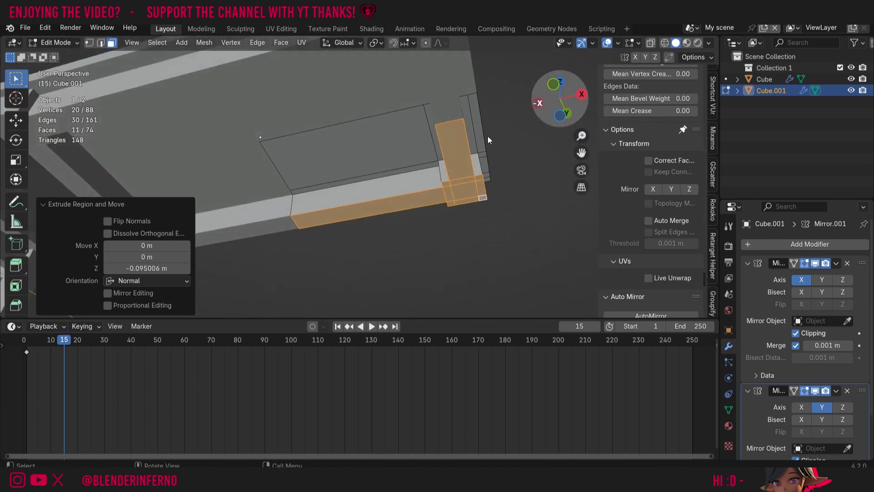
left_click(443, 185)
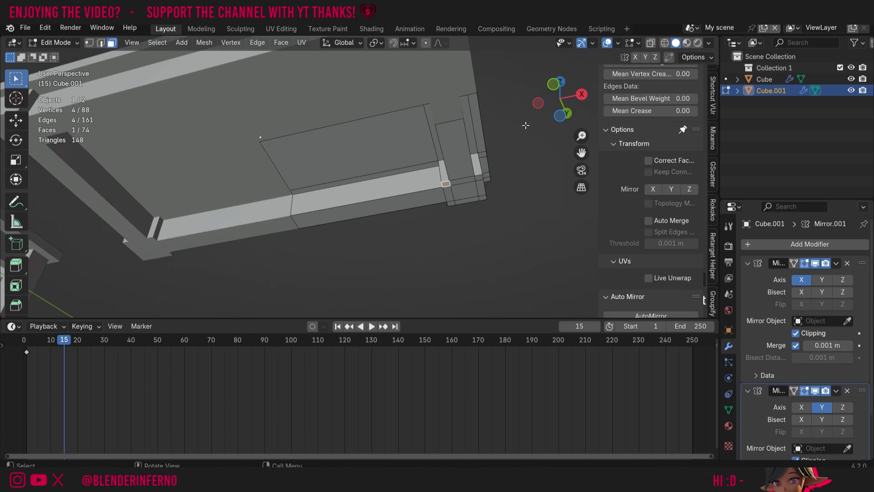
left_click(559, 116)
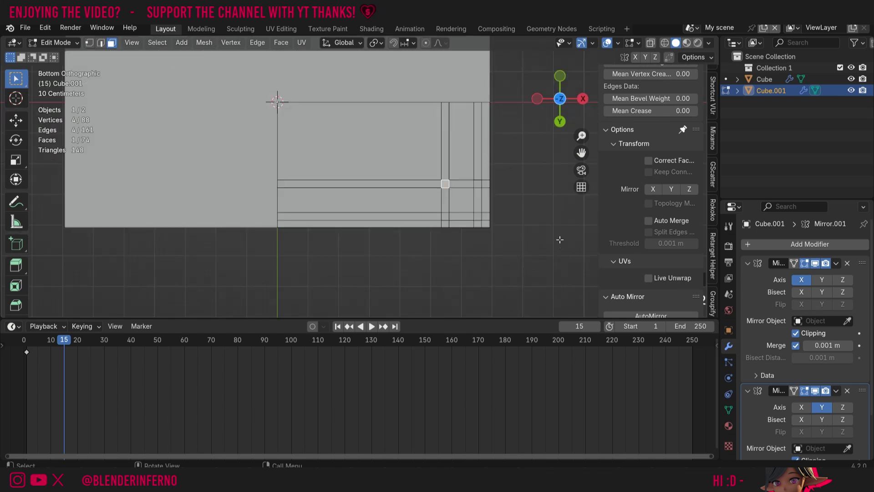
middle_click_drag(565, 260, 475, 180)
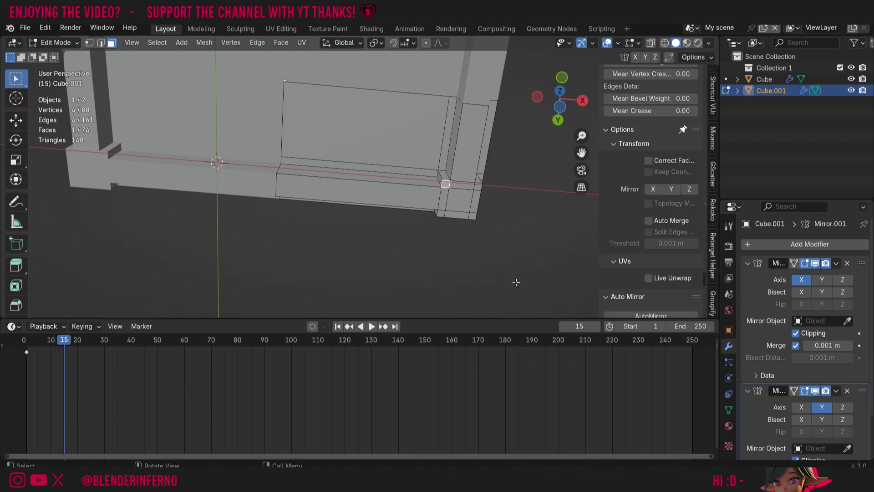
left_click(471, 218, "ctrl+shift")
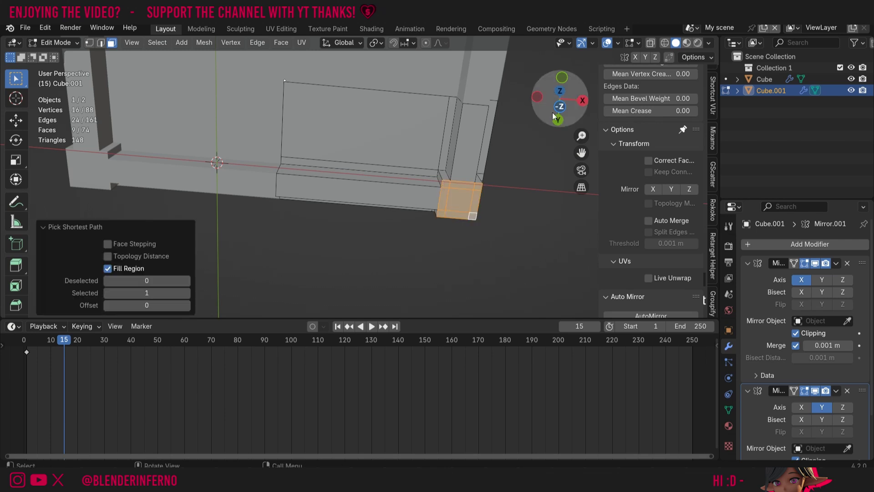
left_click(563, 78)
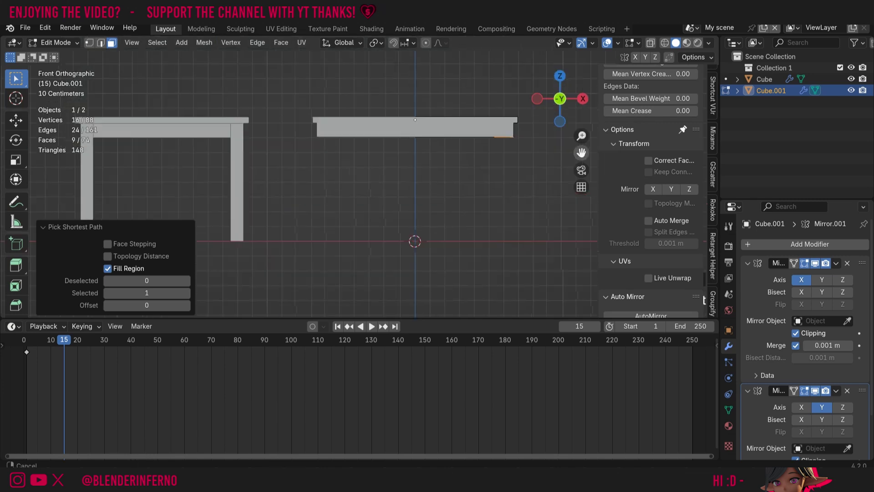
key("e")
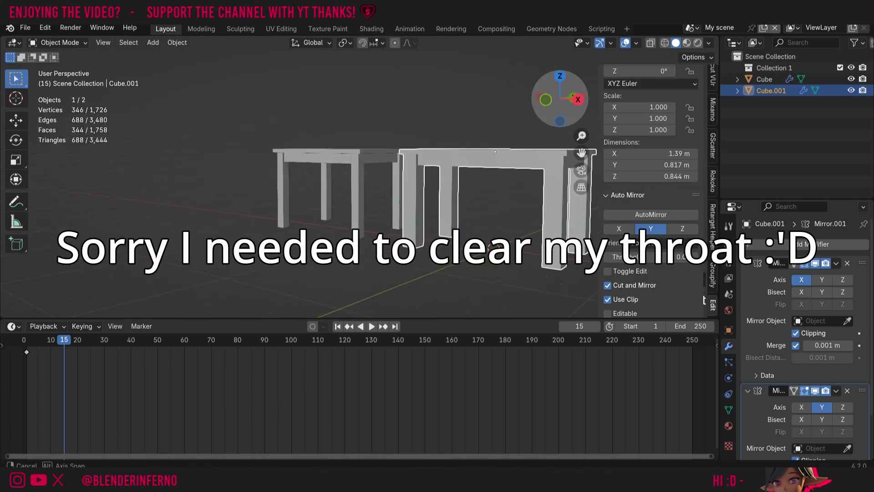
left_click_drag(581, 152, 539, 154)
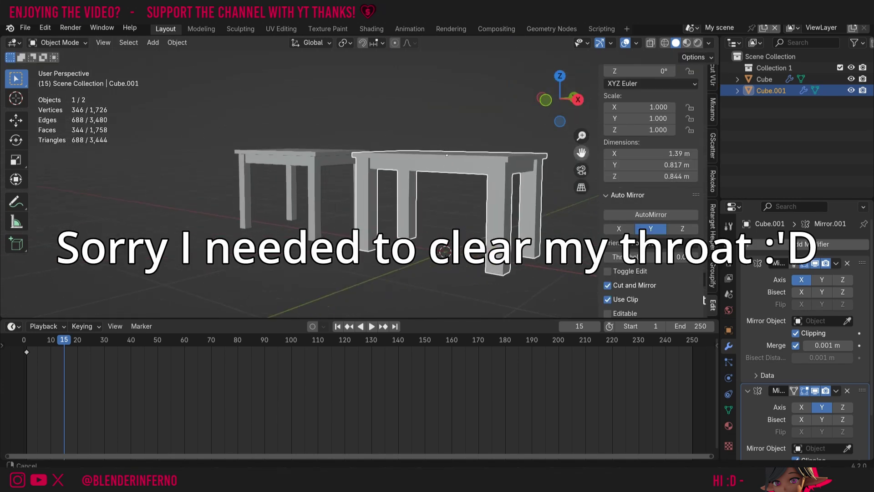
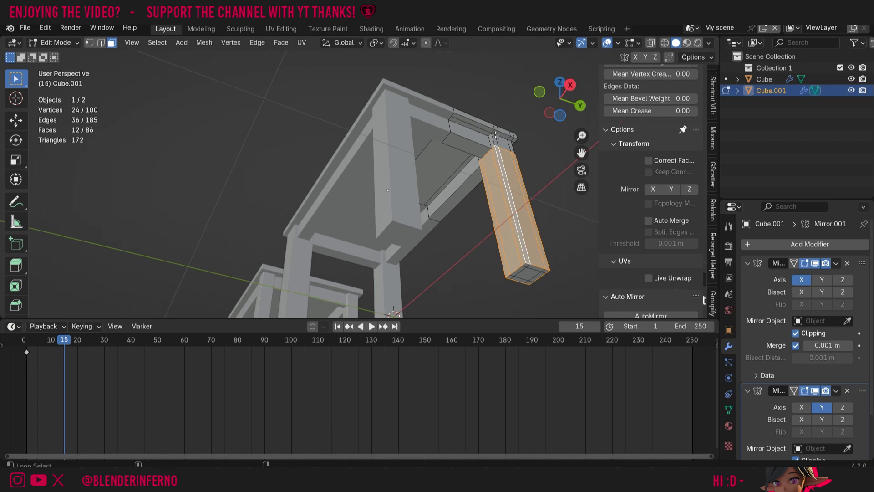
Select all faces of the leg and both supports beneath the tabletop, and scale them to about 0.634 on X and Y only.
left_click(495, 135, "alt+shift")
left_click_drag(578, 97, 660, 96)
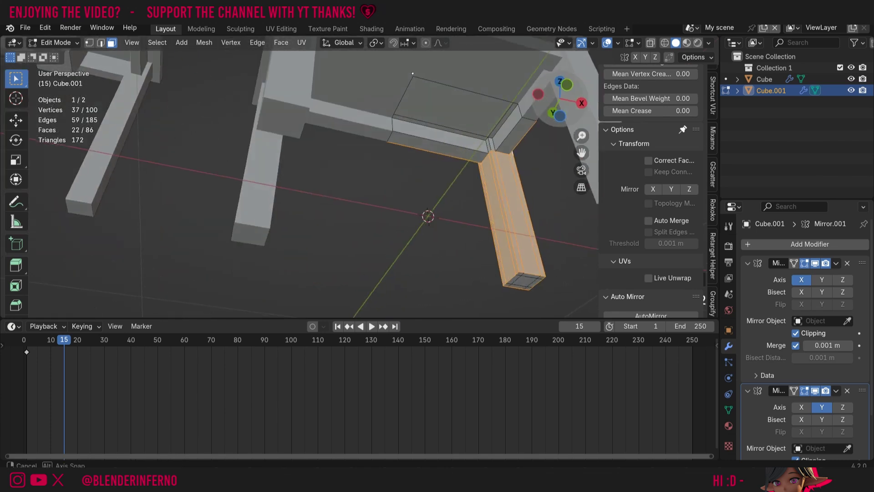
middle_click_drag(490, 141, 489, 143)
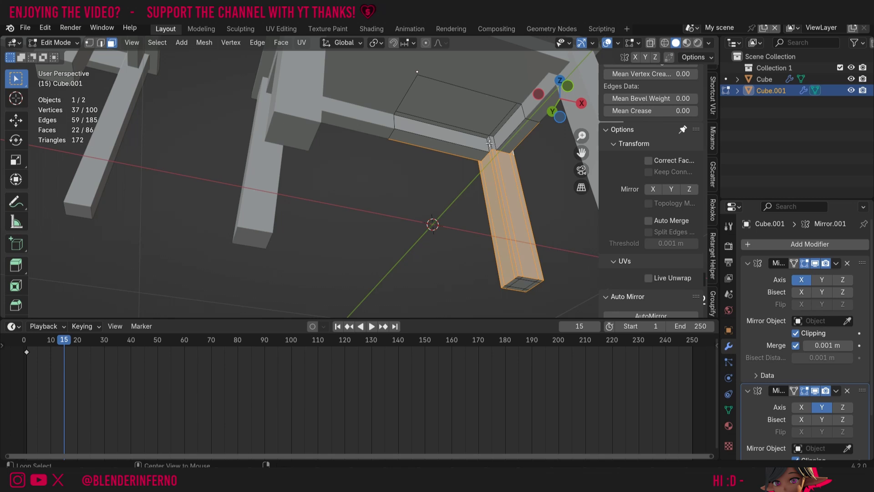
left_click(491, 142, "alt+shift")
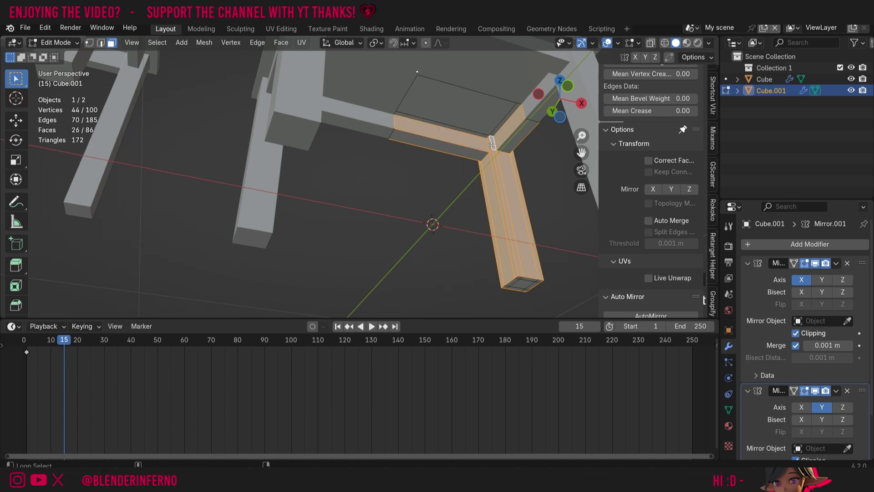
left_click(519, 137, "shift")
left_click(443, 150, "shift")
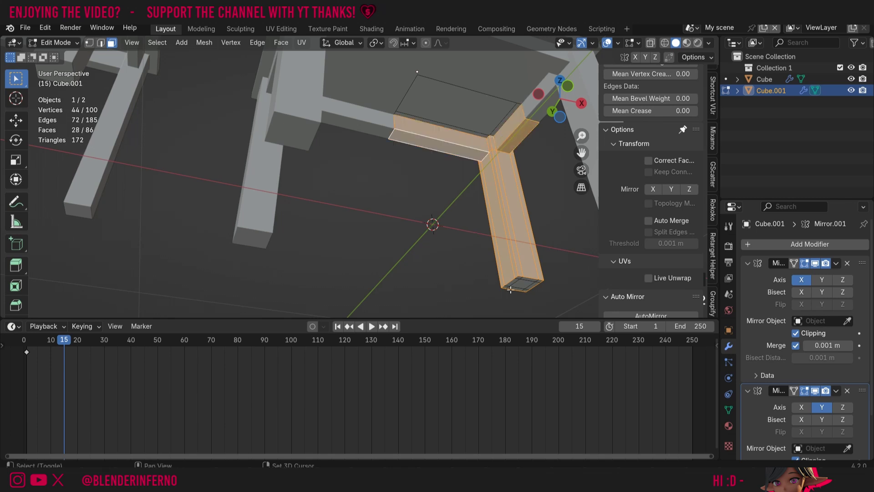
middle_click_drag(521, 278, 537, 176)
left_click(534, 177, "shift")
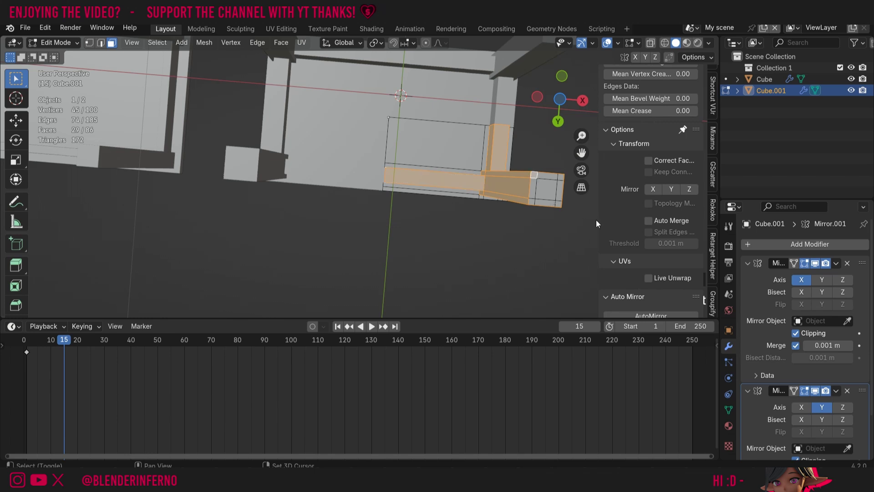
left_click(559, 201, "ctrl+shift")
left_click_drag(569, 91, 556, 88)
key("s")
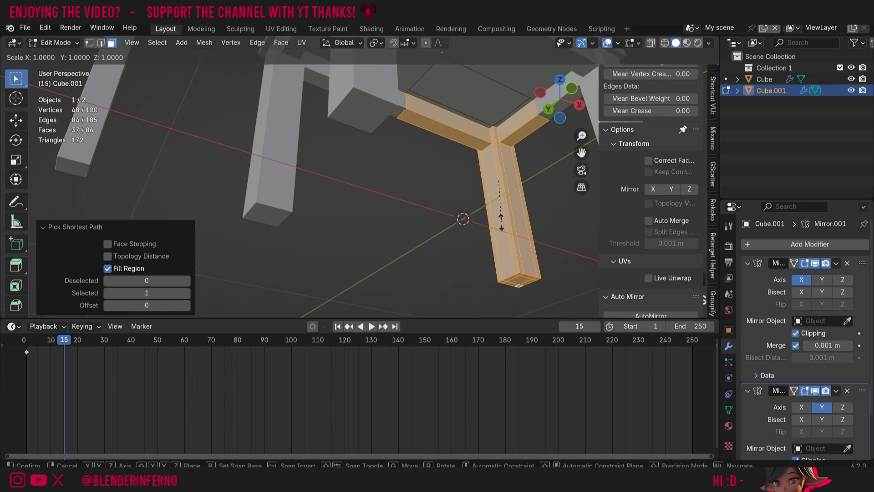
key("shift+z")
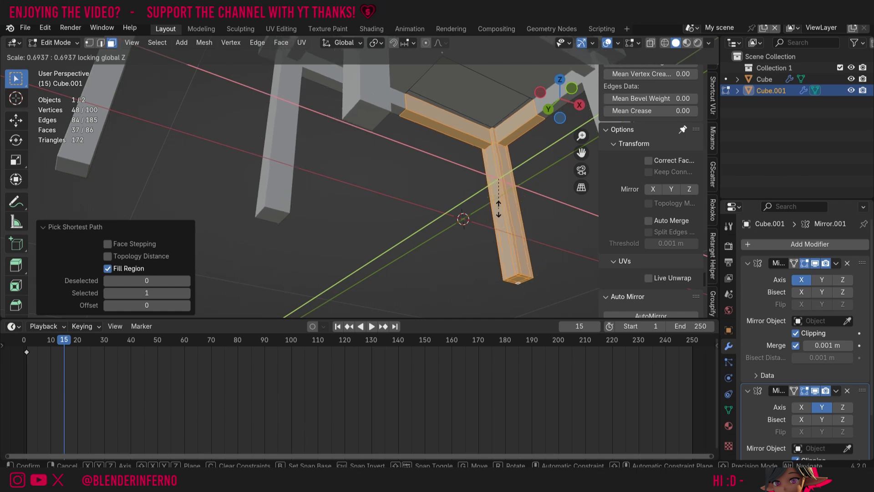
left_click(498, 205)
In edge selection, select the skewed edge line from the tabletop's underside beside the support, past the leg top and around the tabletop rim.
left_click_drag(560, 99, 715, 50)
scroll(516, 178, "up", 5)
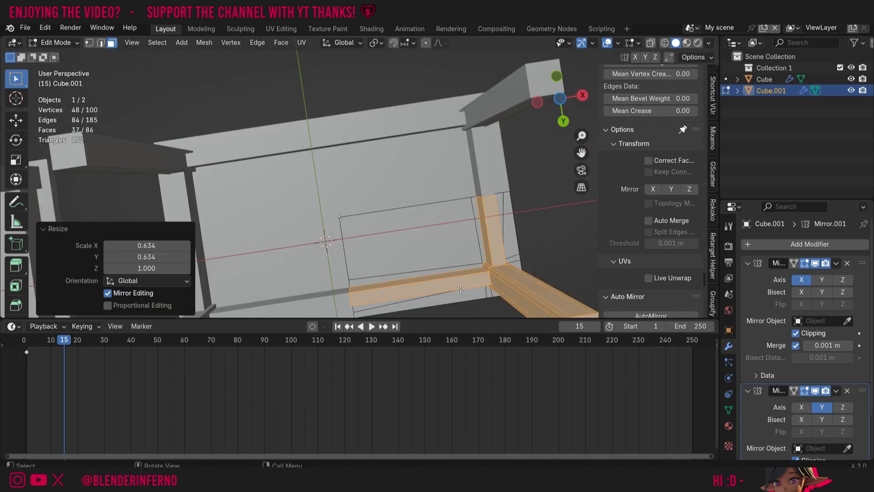
scroll(464, 268, "up", 2)
scroll(464, 269, "up", 2)
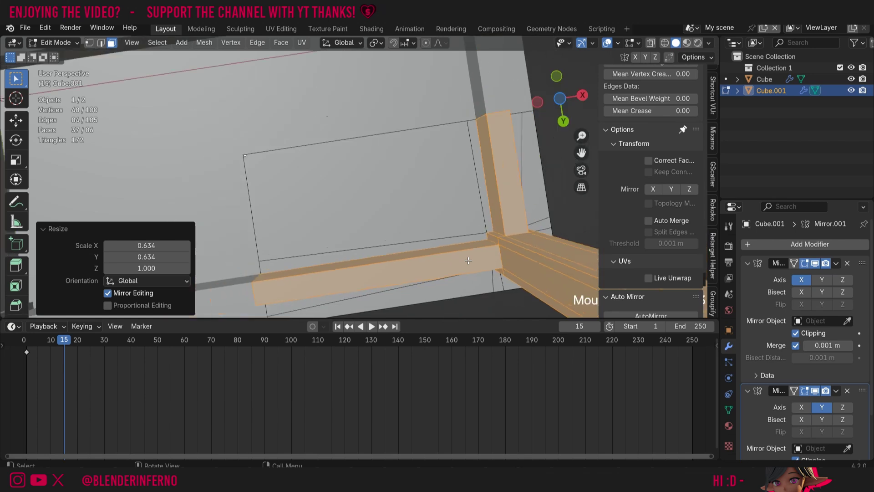
key("2")
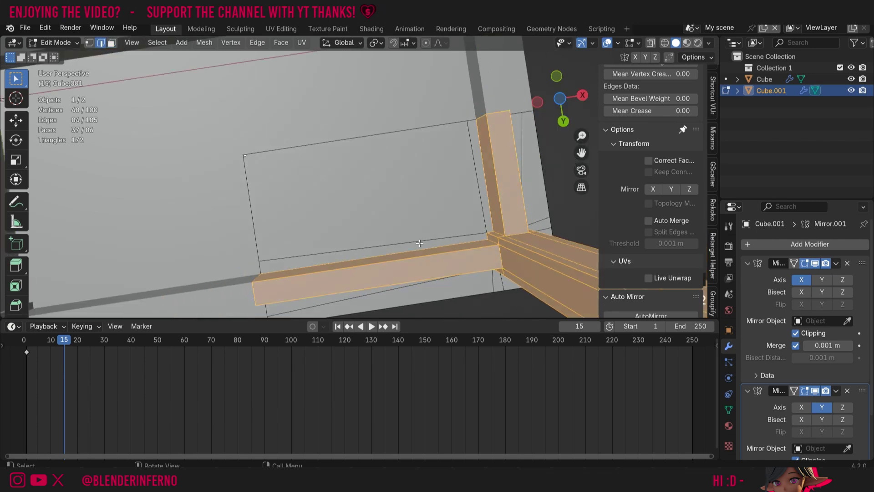
left_click(375, 230)
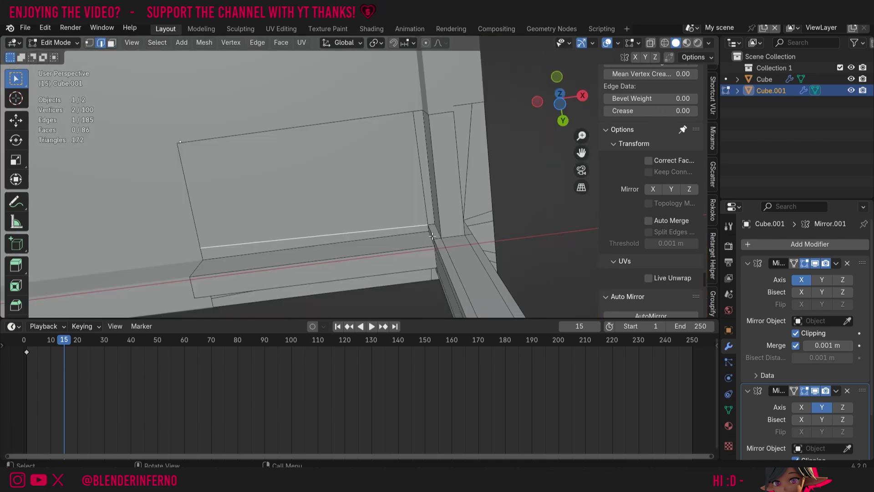
left_click(436, 142, "ctrl")
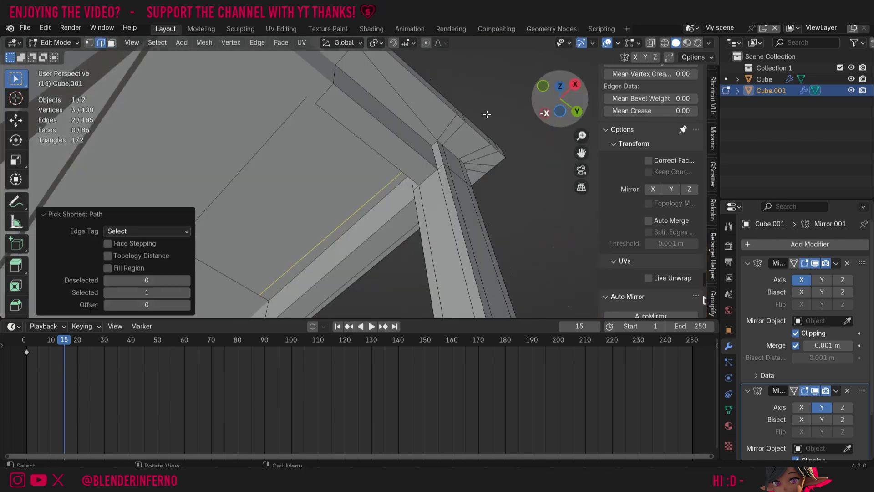
left_click(438, 137, "shift")
left_click(454, 118, "ctrl")
left_click_drag(560, 95, 592, 111)
left_click(478, 134, "ctrl")
Reselect the short edge where the leg meets the tabletop as the active edge, keeping the rest of the edge line selected.
middle_click_drag(446, 173, 449, 204)
middle_click_drag(528, 116, 532, 114)
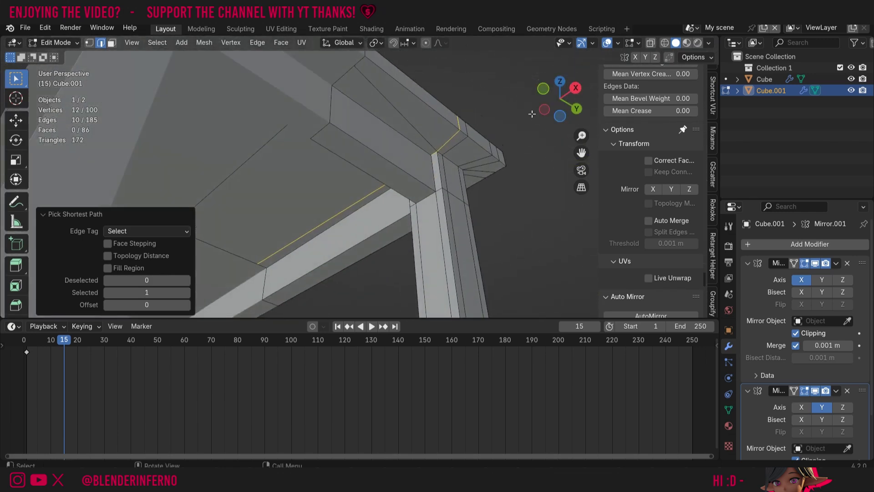
left_click(438, 151, "shift")
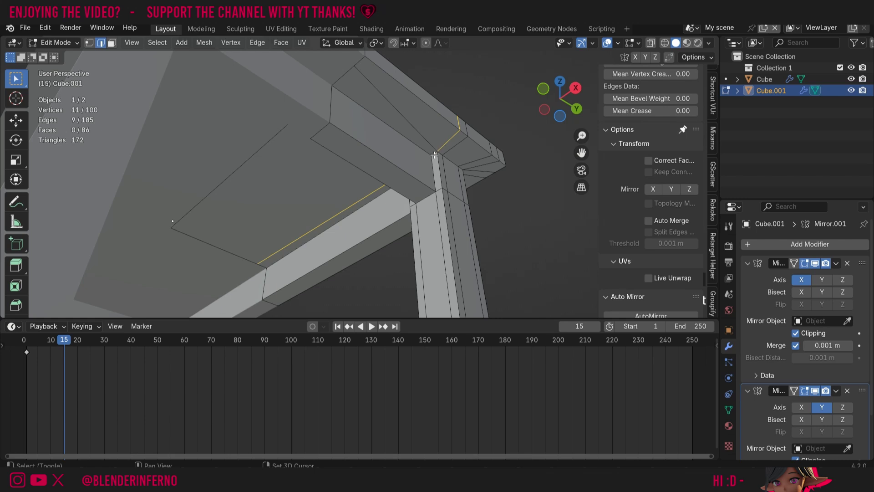
left_click(435, 154, "shift")
scroll(444, 150, "up", 4)
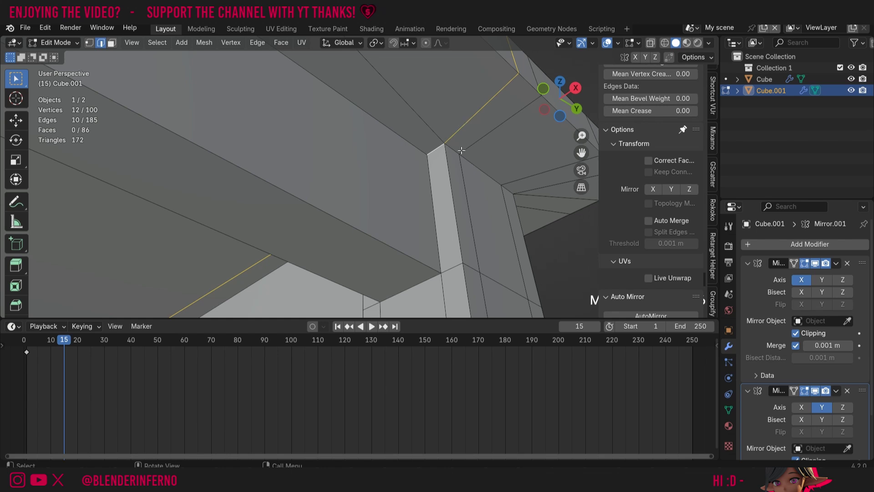
scroll(500, 140, "down", 1)
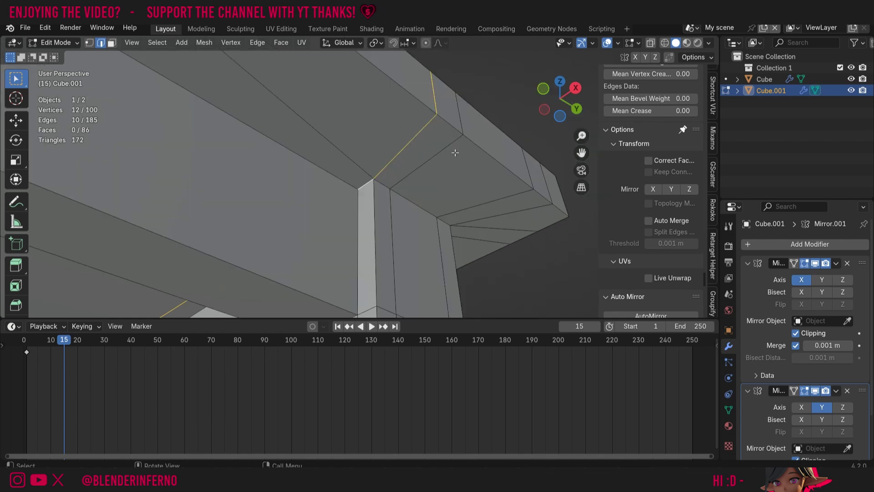
Try to flatten the selected edge line by scaling it to 0 along Y about the median point.
type("s")
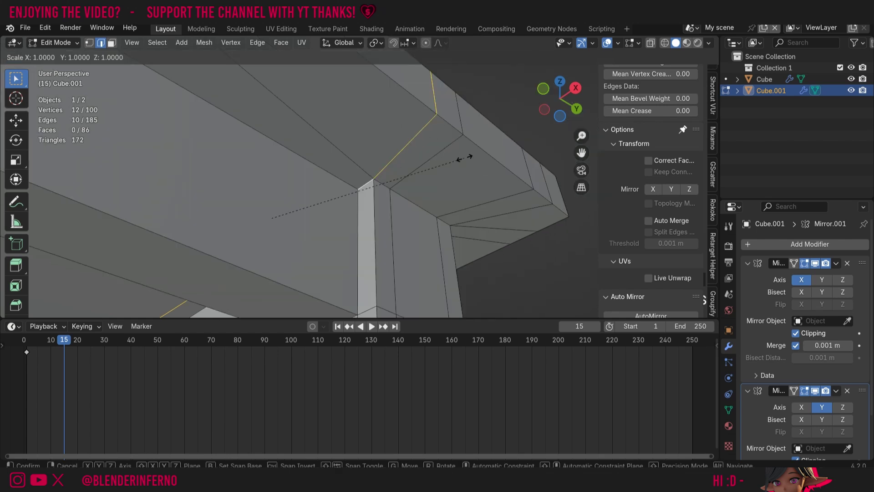
type("y")
type("0")
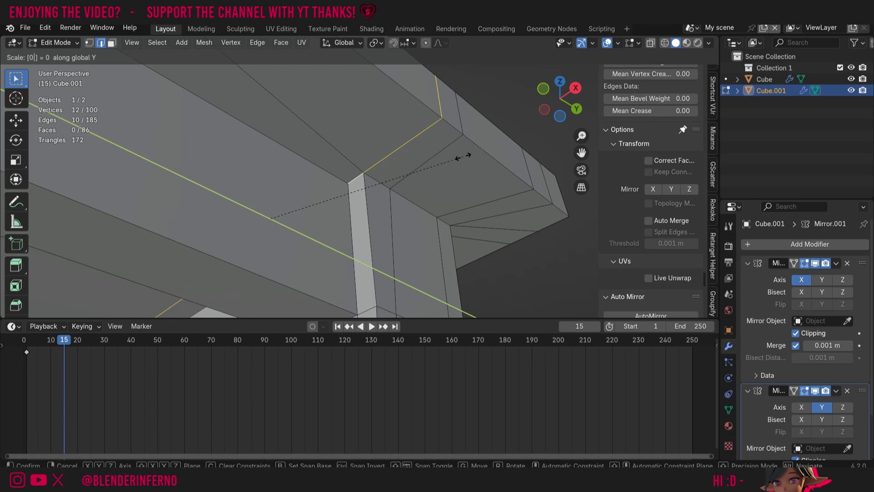
key("Return")
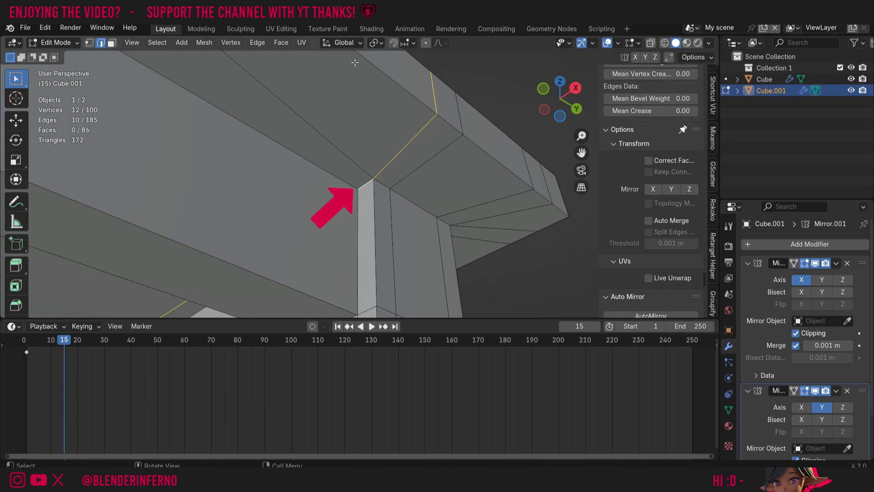
Set the transform pivot point to Active Element and scale the selected edge line to 0 along Y.
left_click(375, 44)
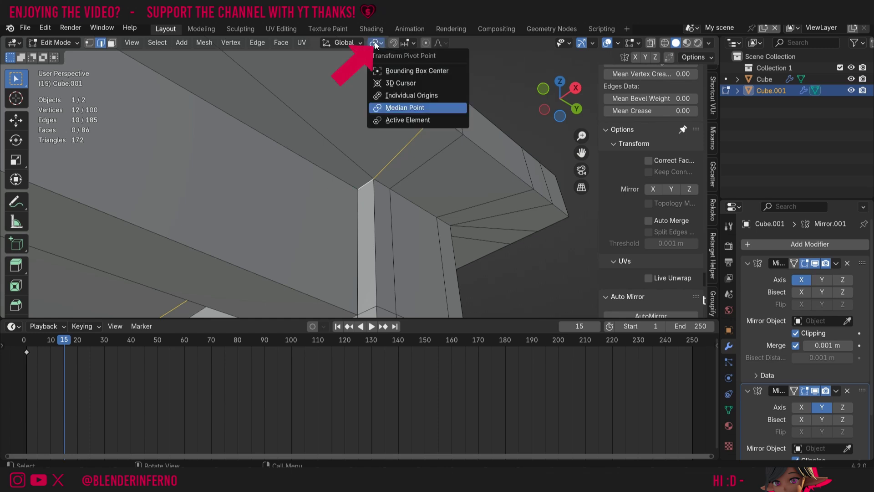
left_click(406, 120)
type("s")
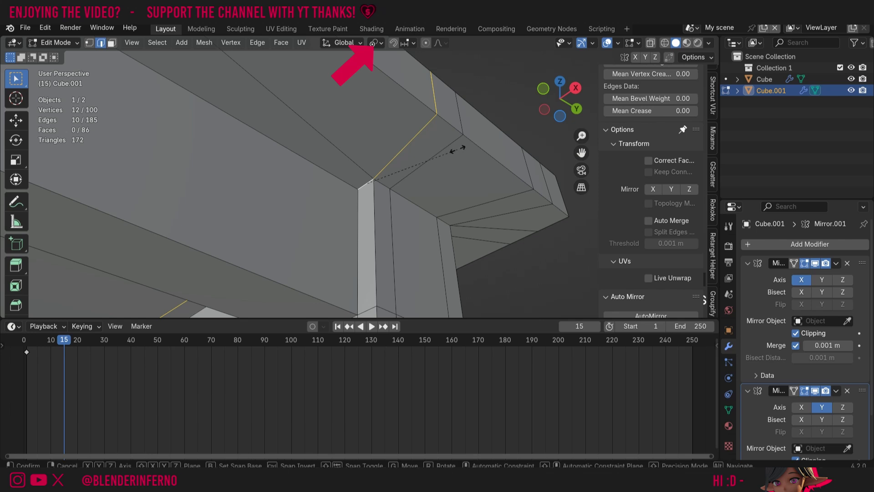
type("y")
type("0")
key("Return")
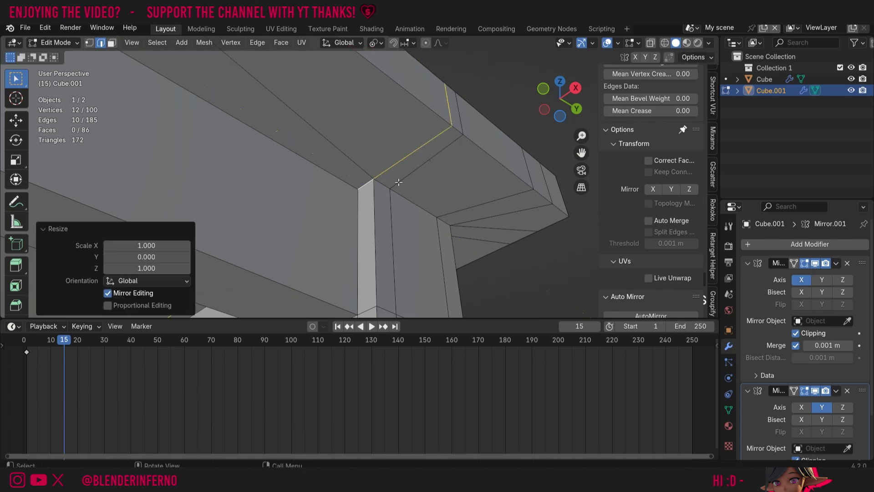
Select the skewed edge line along the leg's X side with the short leg-top edge active, and scale it to 0 along X.
scroll(430, 159, "down", 3)
left_click_drag(573, 98, 560, 187)
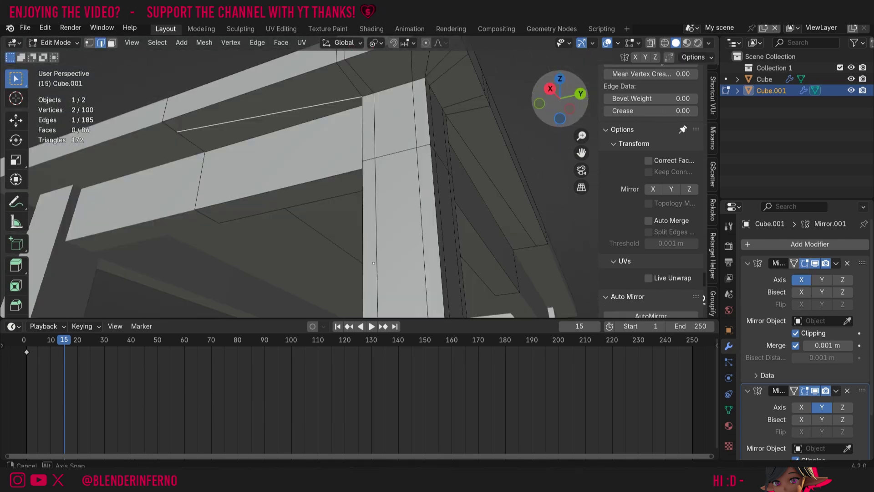
left_click_drag(546, 114, 544, 116)
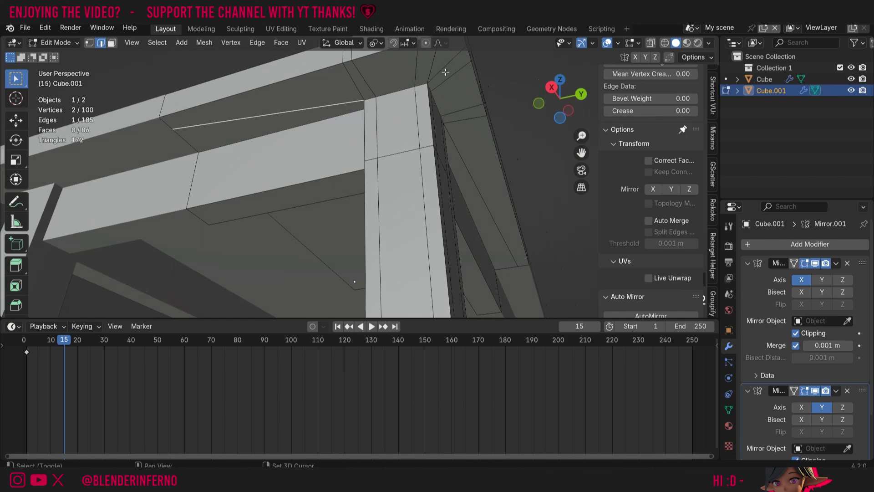
left_click(444, 69, "shift")
left_click_drag(582, 152, 568, 213)
left_click_drag(565, 105, 512, 132)
left_click_drag(535, 103, 397, 164)
left_click(307, 96, "ctrl")
left_click(400, 172, "shift")
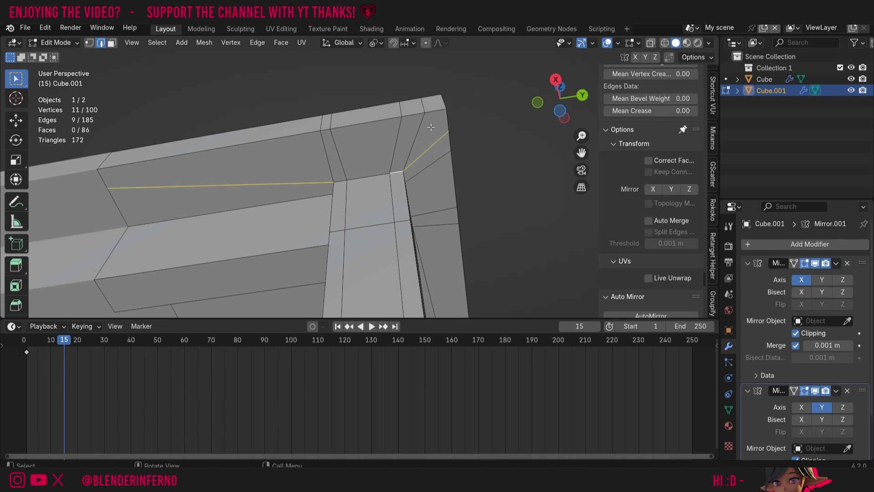
key("s")
type("x")
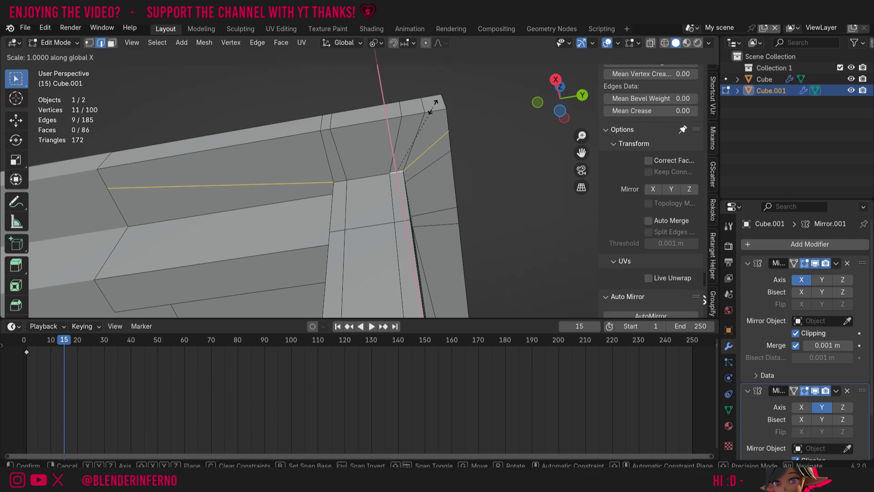
type("0")
key("Return")
Select the neighbouring edge line across the tabletop and its underside, finishing on the edge along the support, and scale it to 0 along X.
left_click_drag(567, 97, 553, 102)
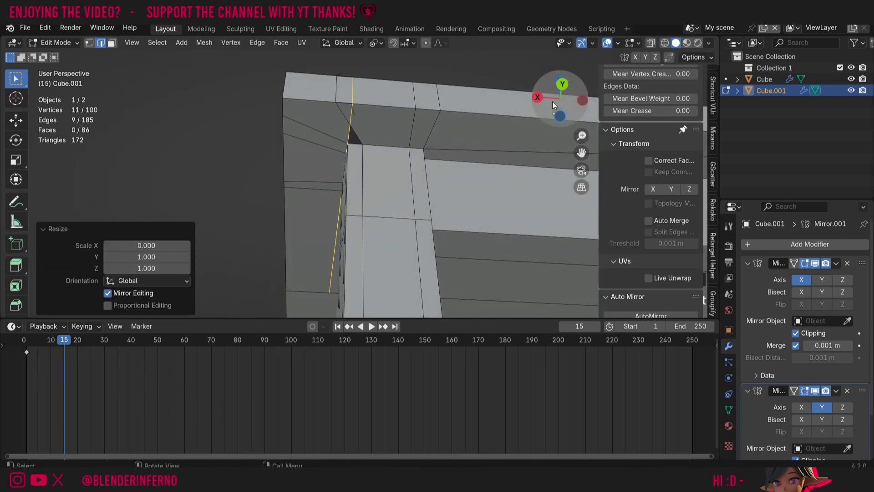
left_click(358, 137)
left_click_drag(551, 96, 540, 117)
left_click_drag(582, 152, 606, 186)
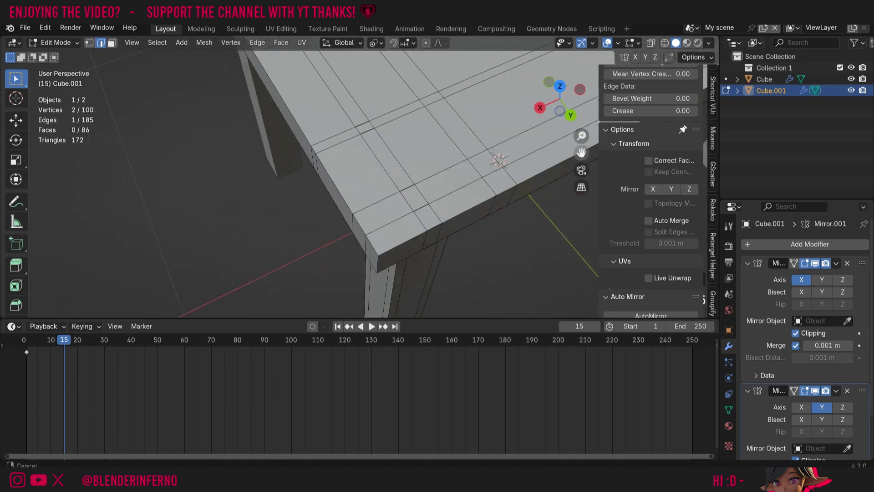
left_click_drag(537, 105, 541, 123)
left_click(336, 104, "ctrl")
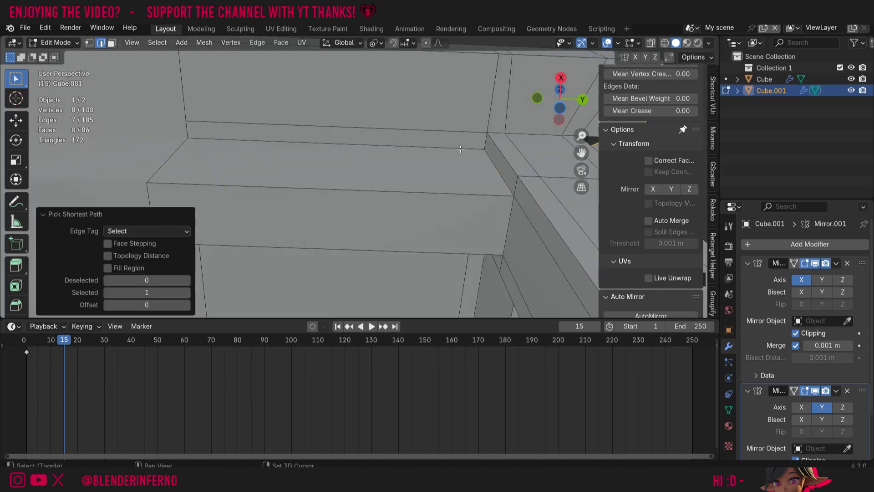
left_click(460, 149, "shift")
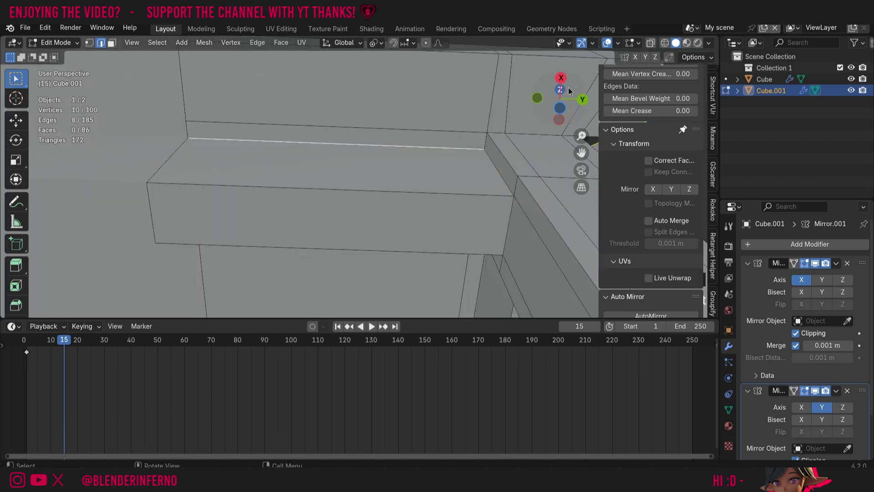
left_click_drag(568, 87, 536, 81)
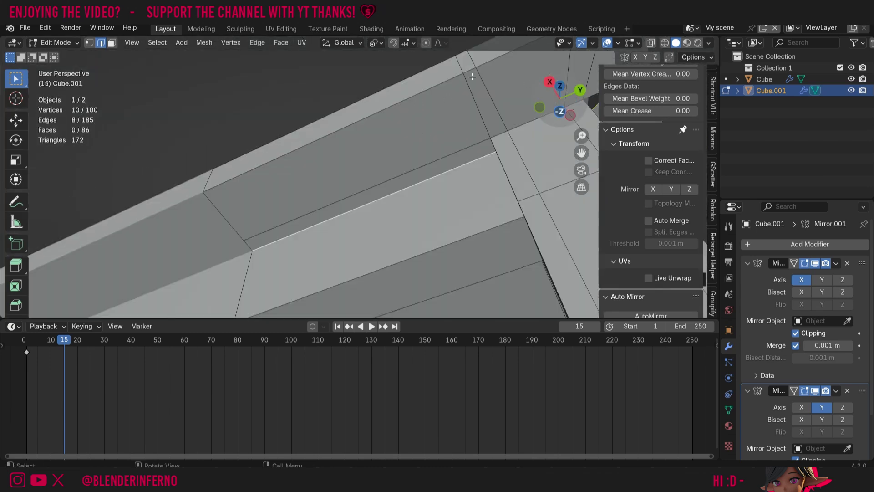
key("s")
key("x")
key("0")
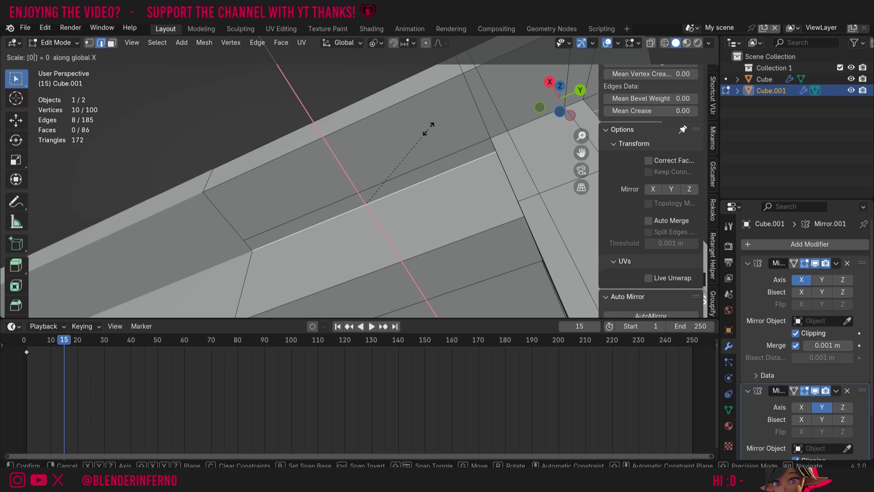
key("Return")
left_click_drag(558, 91, 567, 122)
scroll(489, 160, "down", 6)
scroll(565, 99, "up", 7)
scroll(560, 99, "down", 4)
middle_click_drag(448, 144, 424, 167)
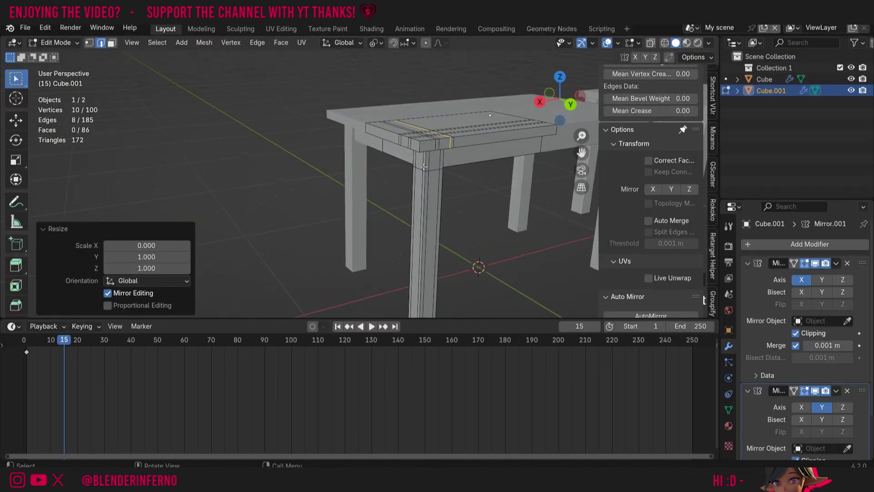